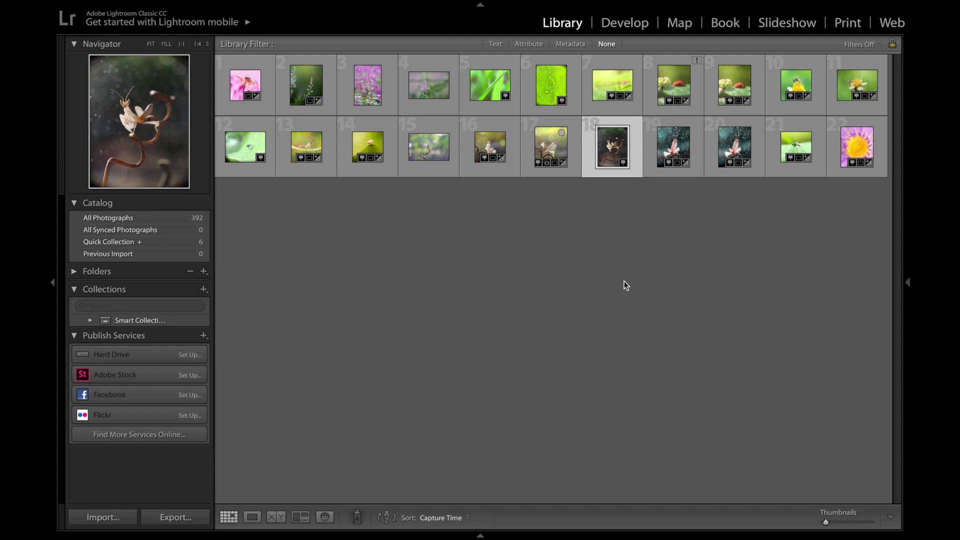
Step: Open the mantis photo for developing and set Highlights to −44, Shadows to +13, Whites to −36 and Blacks to +21
click(634, 26)
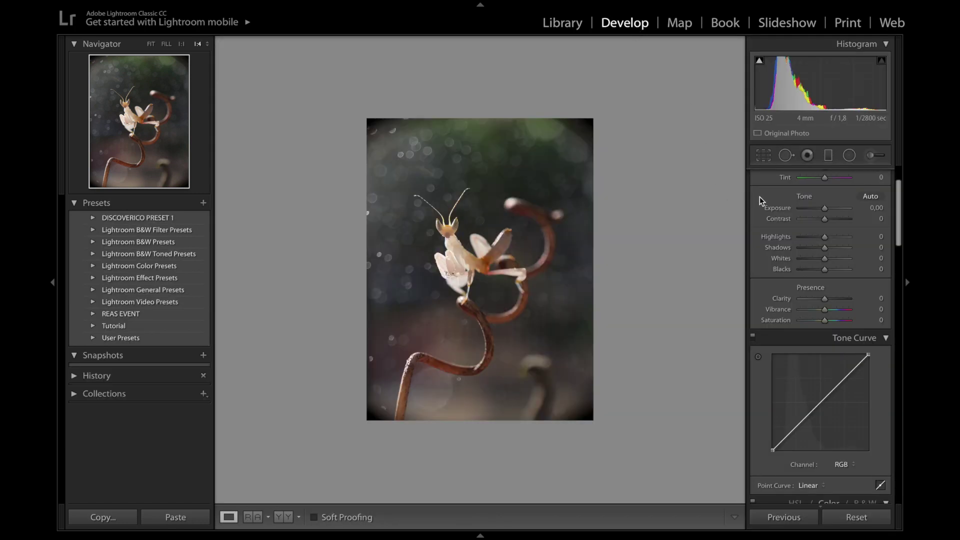
scroll(760, 197, up, 2)
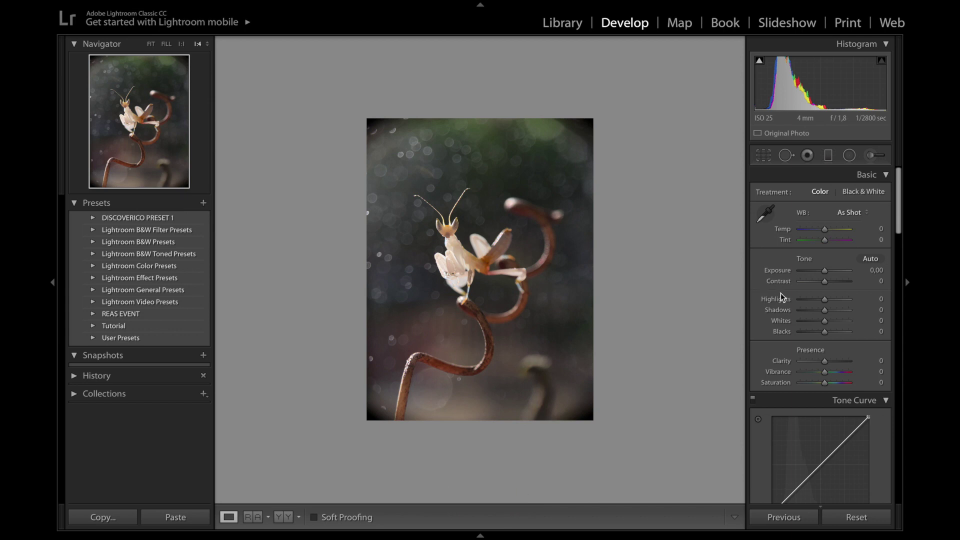
drag(825, 301, 831, 334)
scroll(831, 334, down, 2)
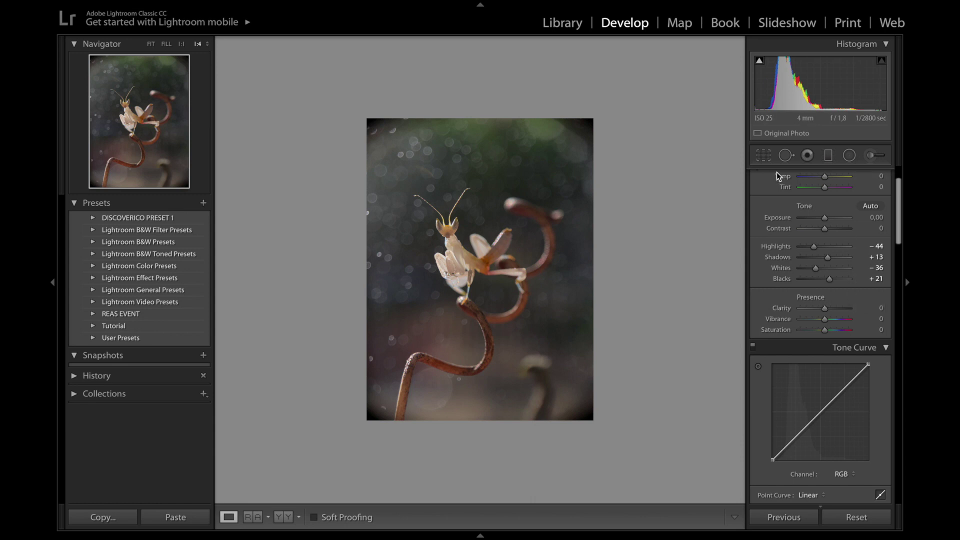
Step: Crop the photo to 4 x 5 / 8 x 10, rotated by 5.32, with the mantis's head on the upper-left thirds intersection
key(r)
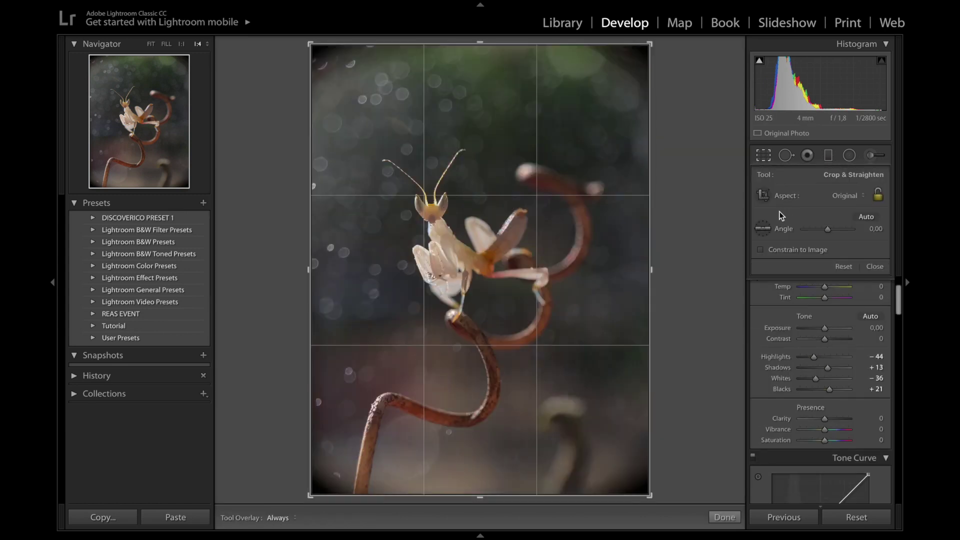
click(856, 198)
click(856, 235)
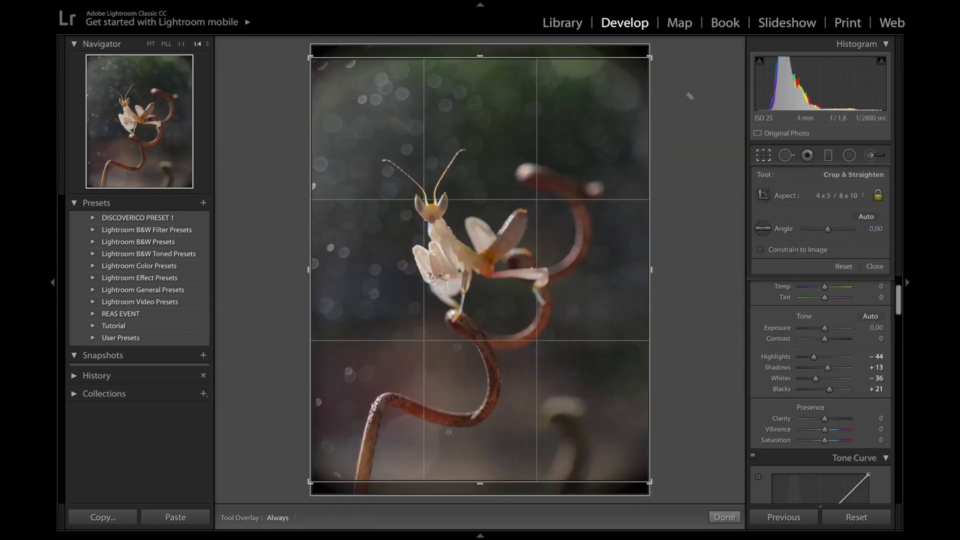
drag(655, 60, 623, 98)
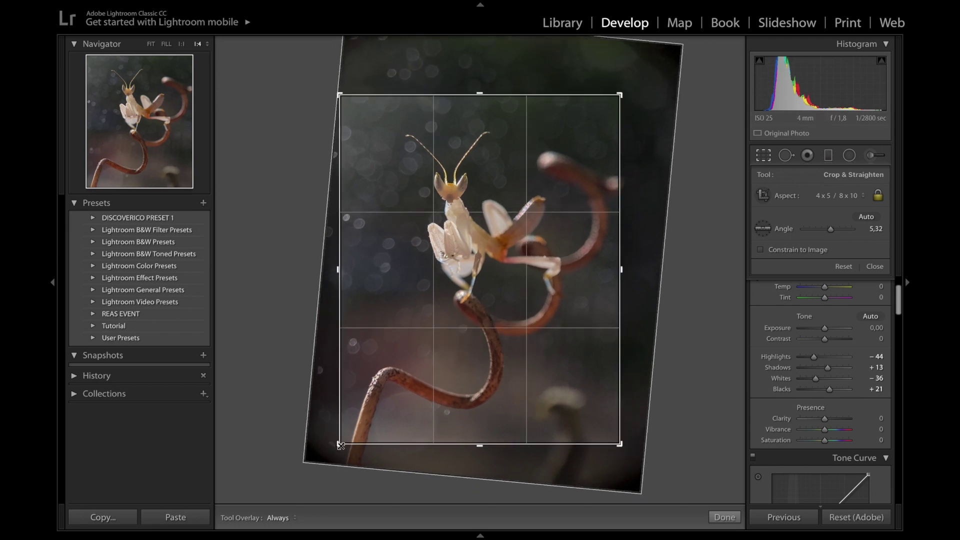
drag(340, 445, 351, 442)
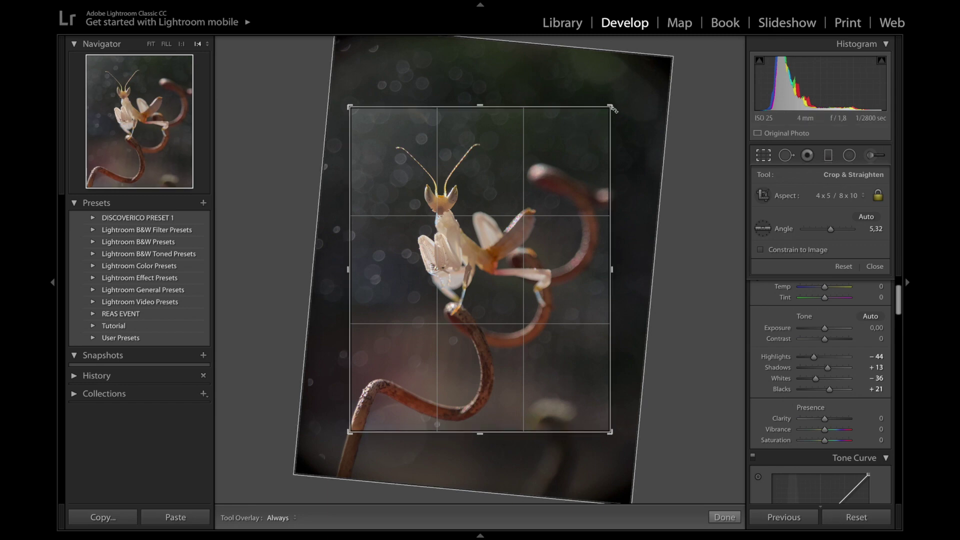
drag(615, 108, 620, 97)
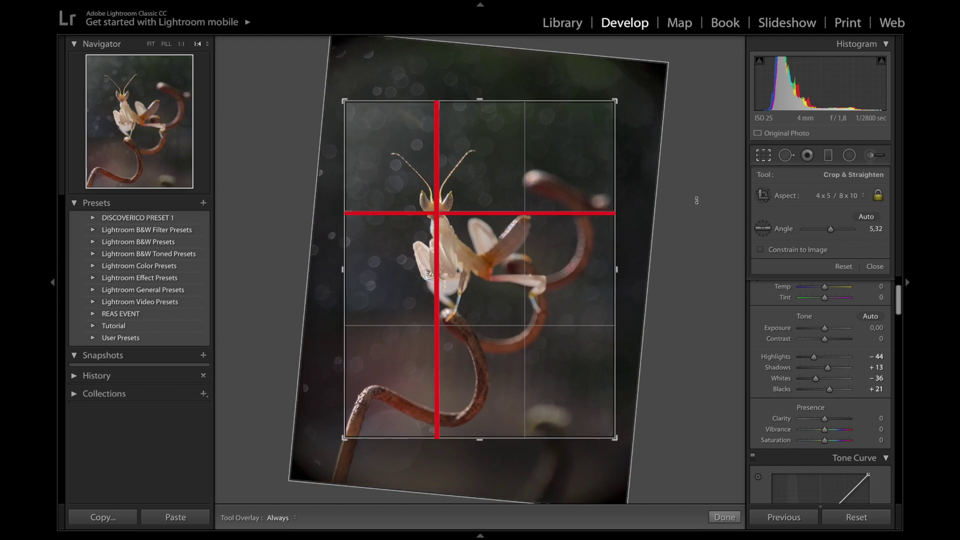
click(726, 517)
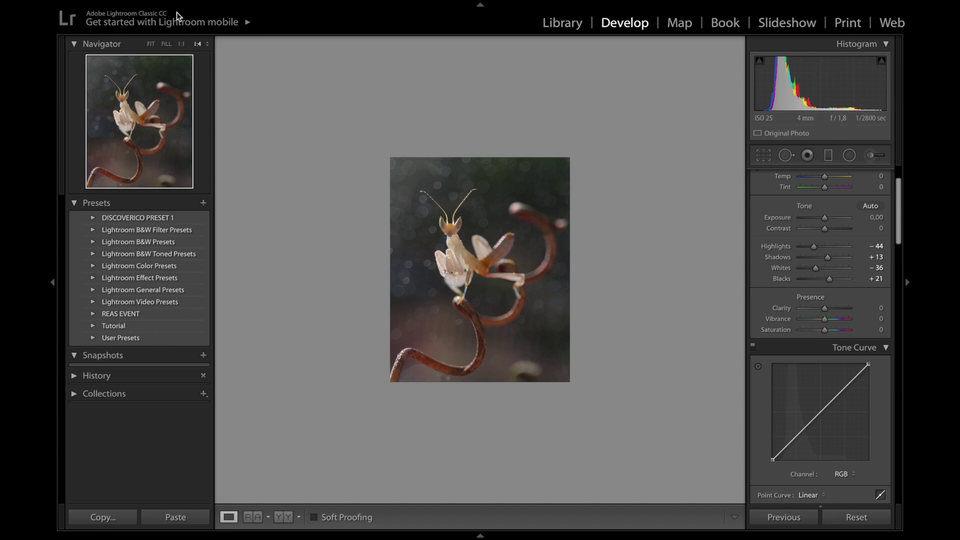
Step: Fit the photo to the view and adjust the green color range to Hue −14 and Luminance −11
click(151, 44)
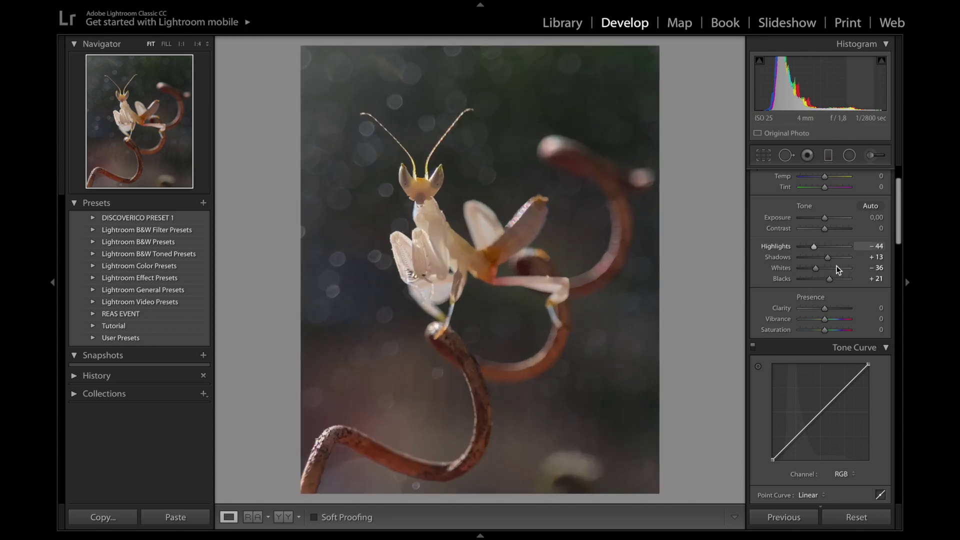
scroll(836, 295, down, 2)
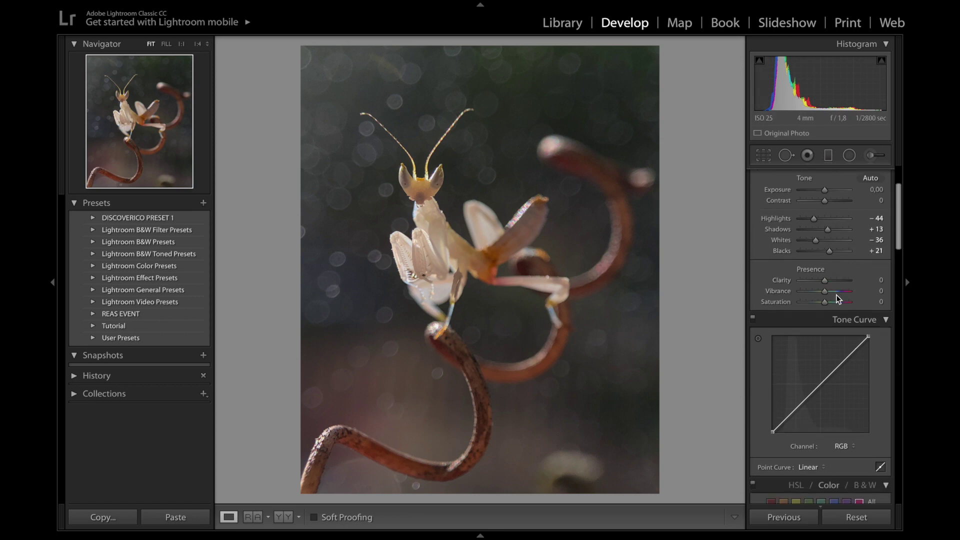
scroll(836, 295, down, 7)
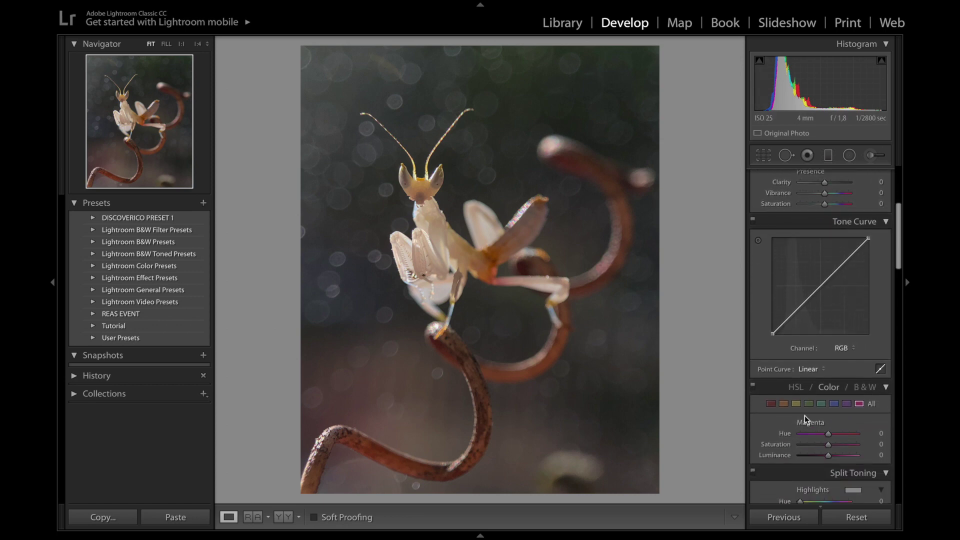
click(808, 404)
drag(830, 433, 826, 435)
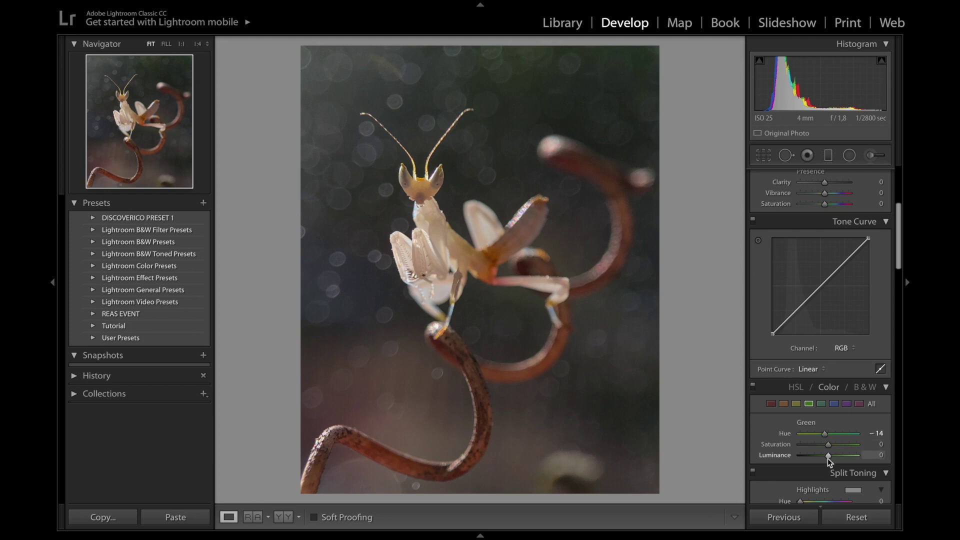
drag(828, 455, 830, 458)
Step: Add a post-crop vignette with Amount −15, Midpoint 55 and Roundness −8
scroll(857, 449, down, 5)
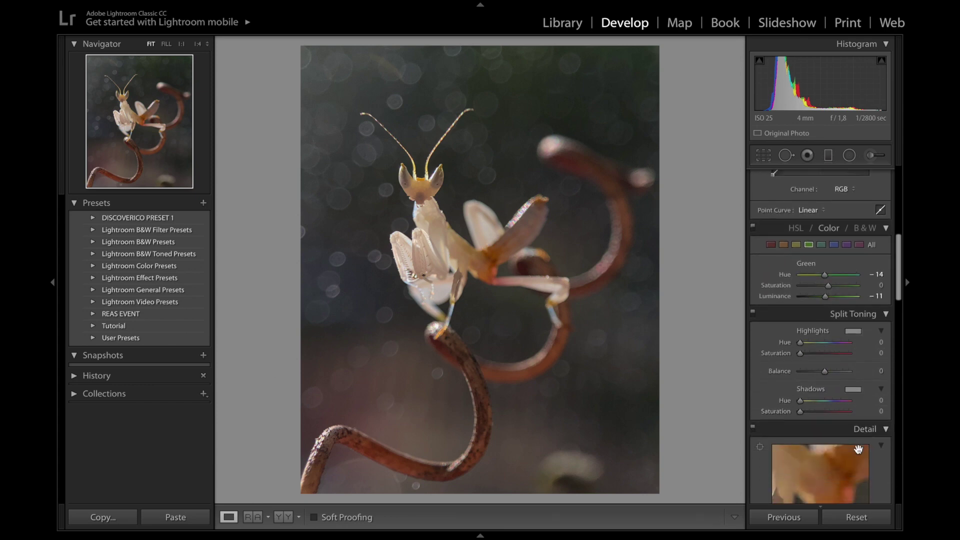
scroll(858, 449, down, 10)
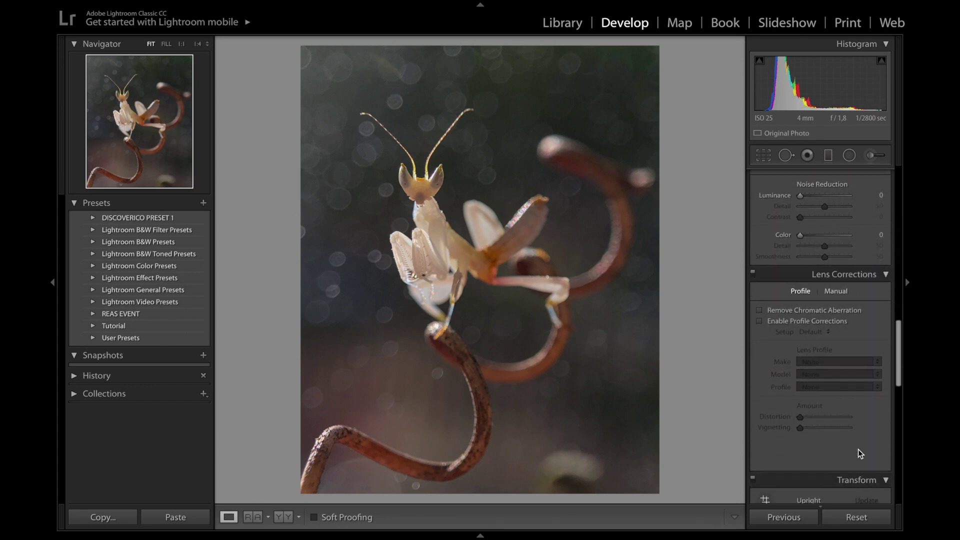
scroll(858, 449, down, 8)
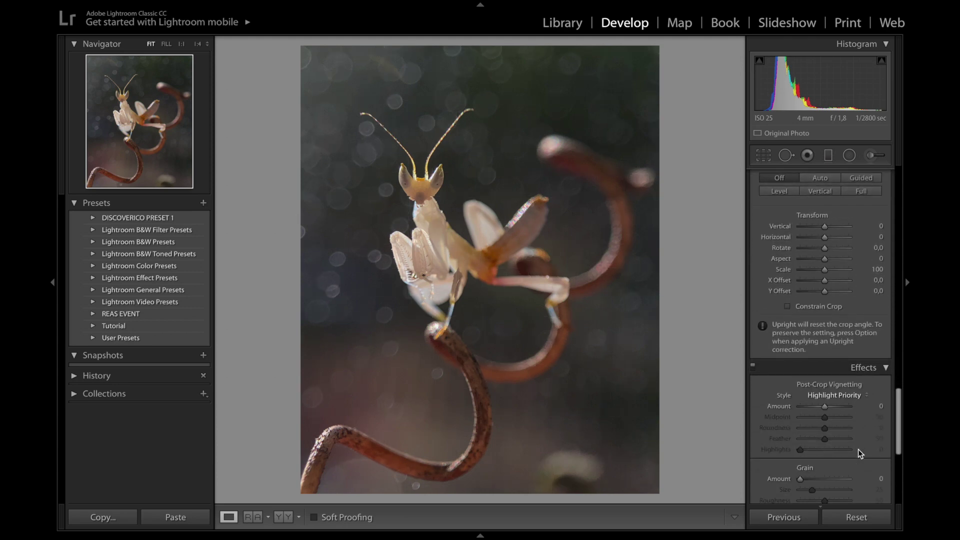
scroll(858, 449, down, 3)
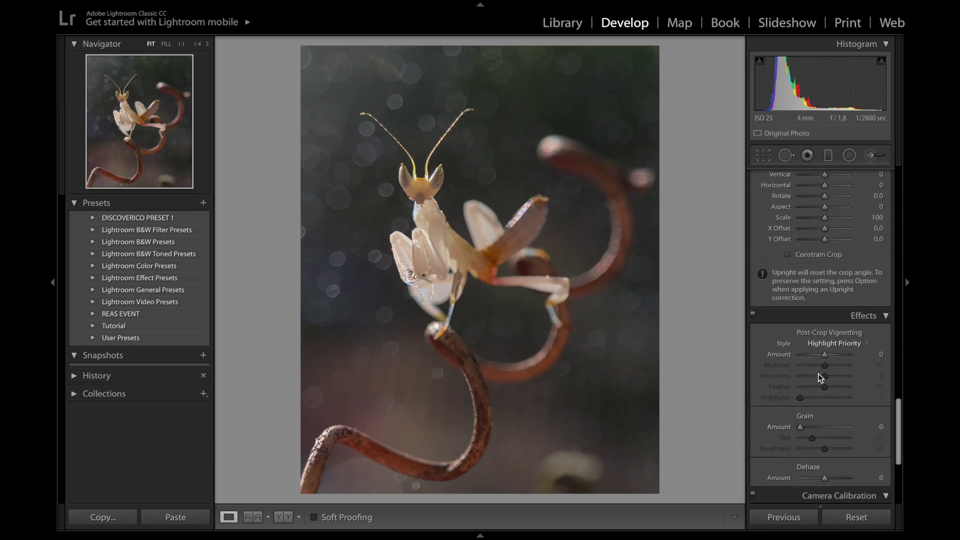
drag(823, 355, 820, 357)
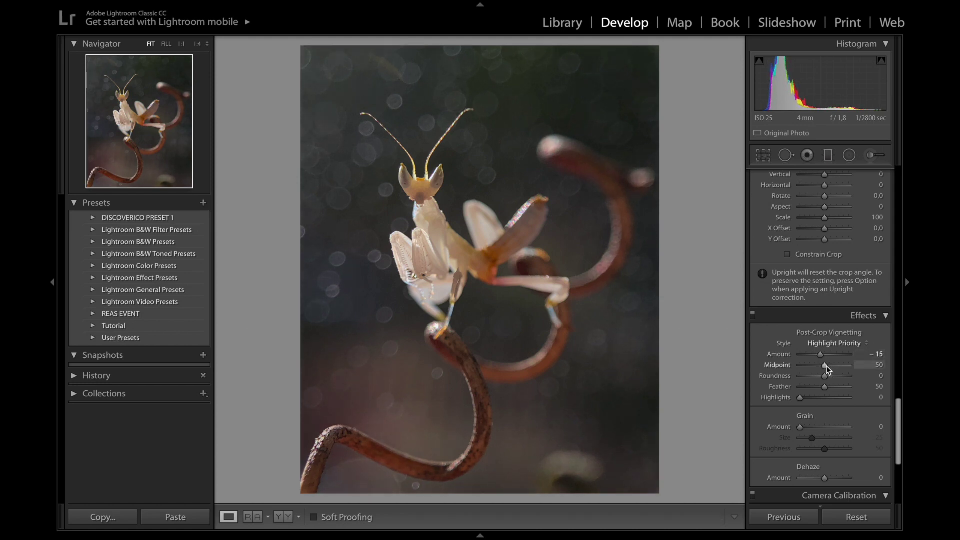
drag(827, 366, 827, 366)
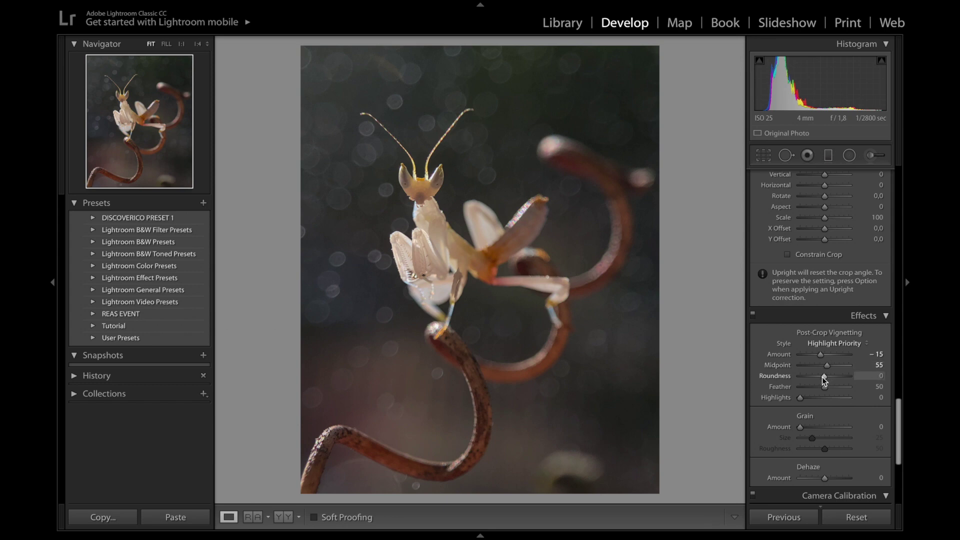
drag(824, 376, 823, 376)
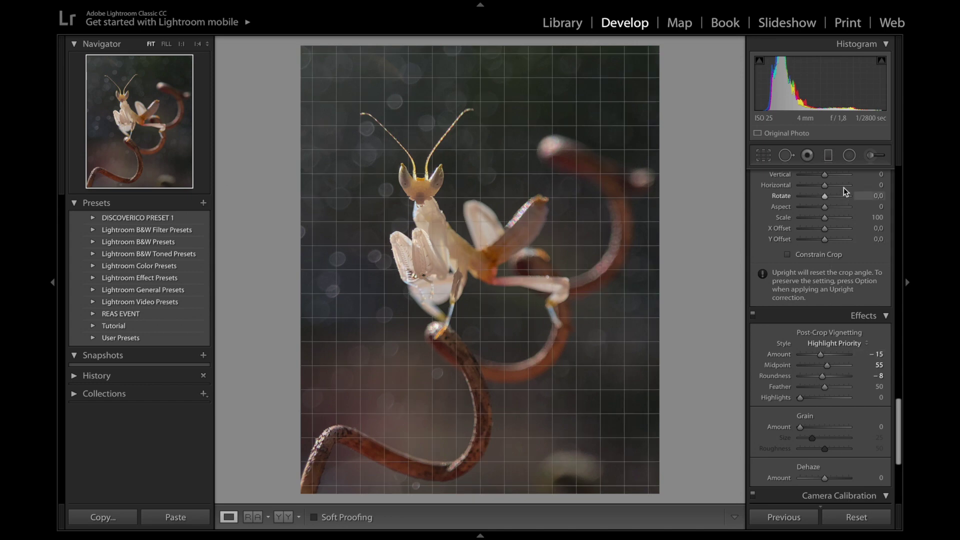
Step: Place a large radial filter centred just above the photo's upper-left edge, keeping the effect outside the circle after trying the inverted mask
click(848, 156)
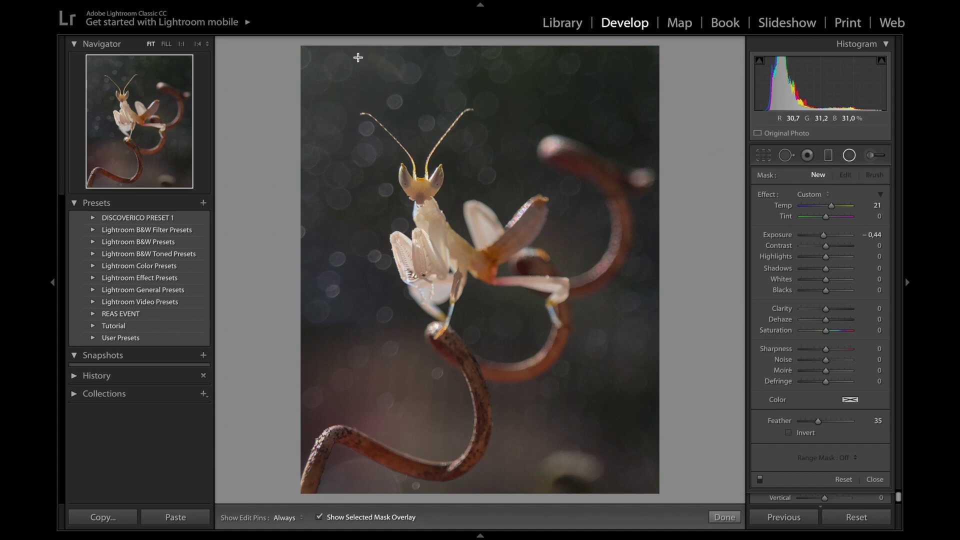
drag(361, 62, 497, 203)
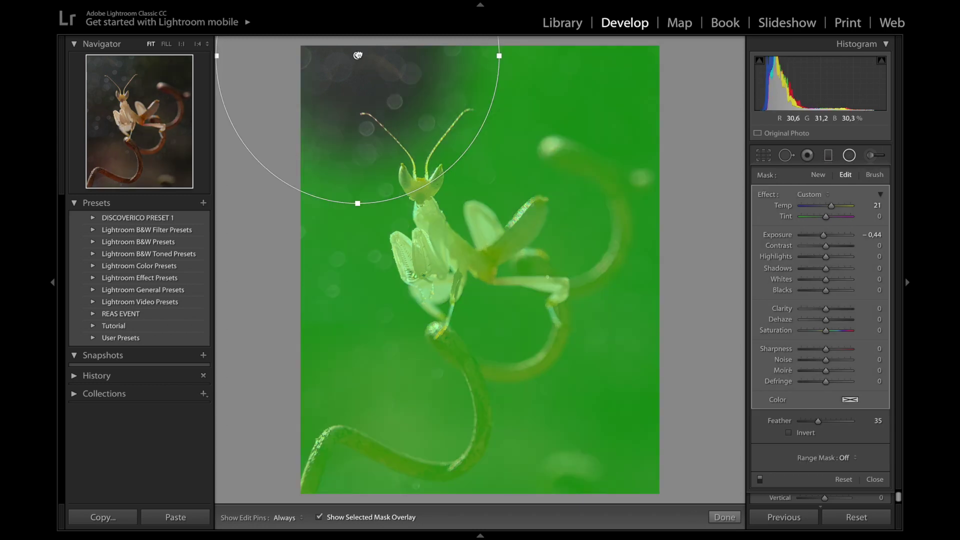
drag(357, 56, 361, 41)
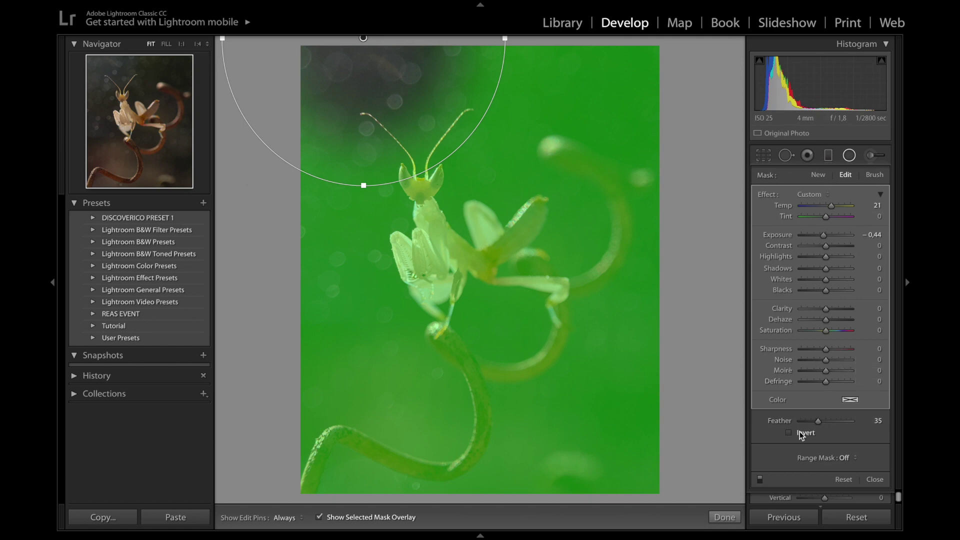
click(799, 432)
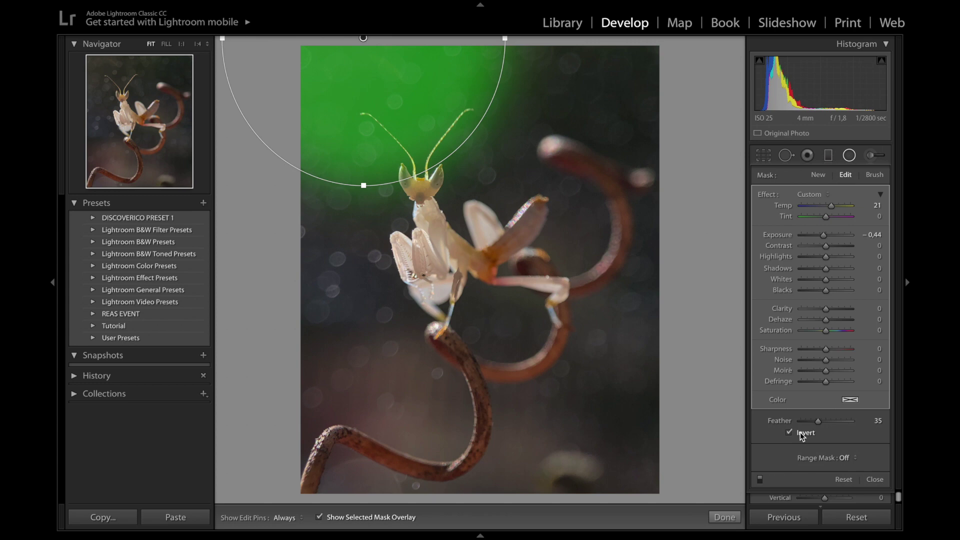
click(800, 432)
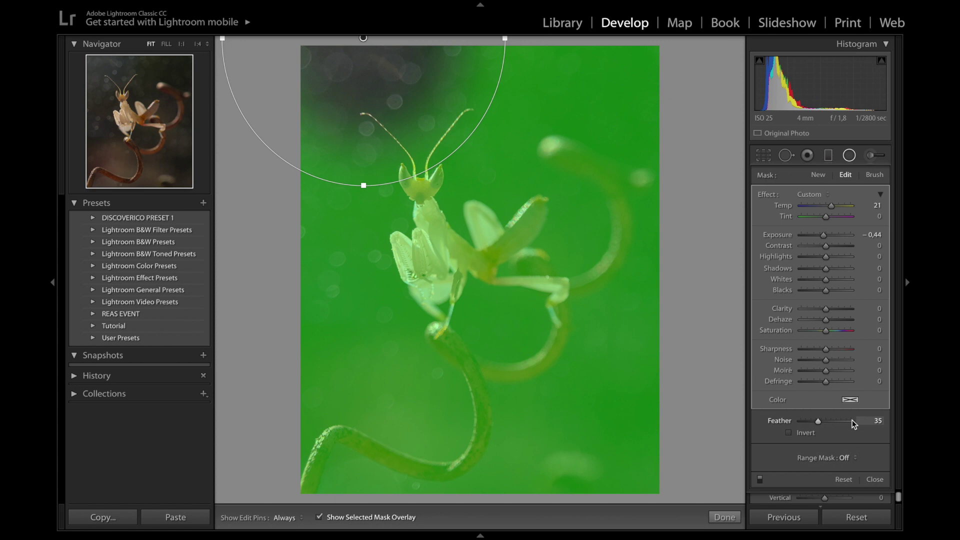
Step: Limit the radial filter with a Luminance range mask of 0/9 and set its Feather to 59
click(848, 458)
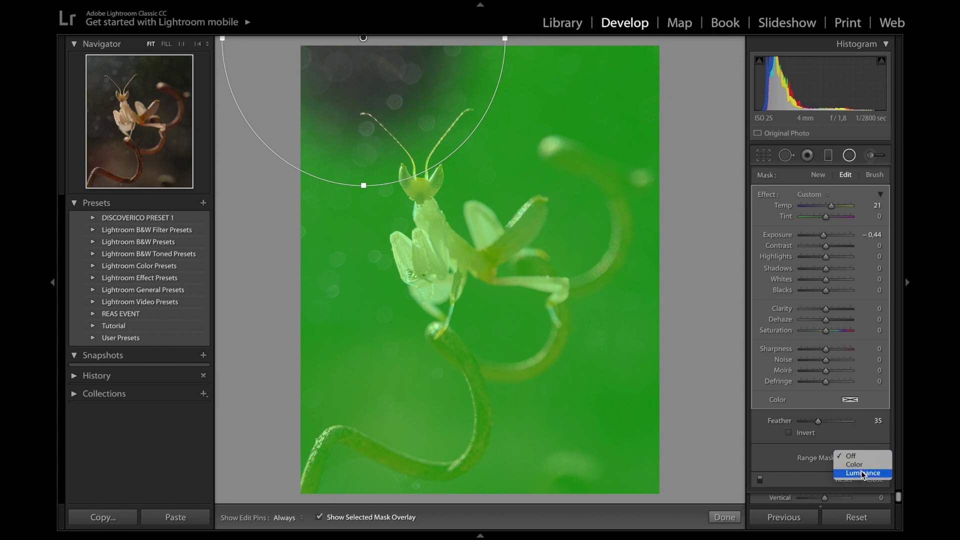
click(863, 473)
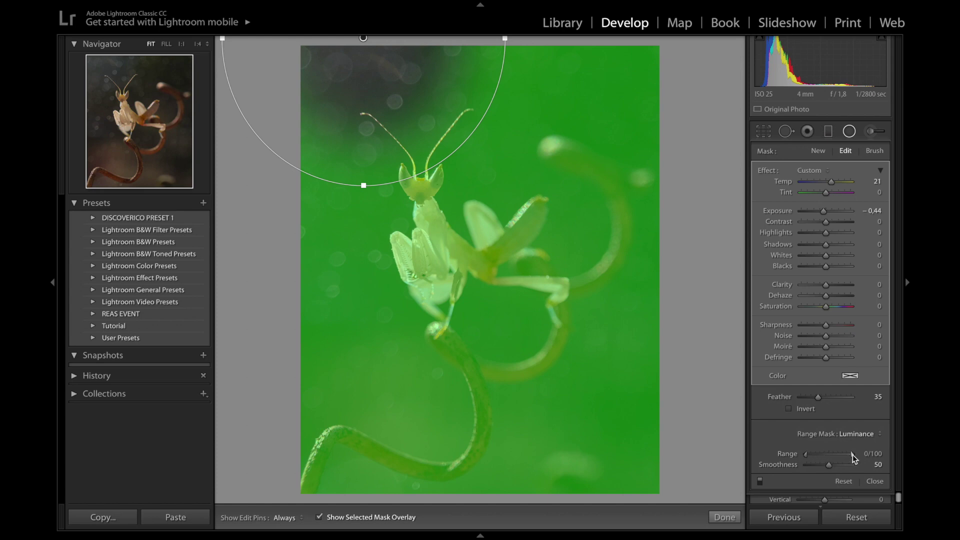
drag(846, 456, 811, 458)
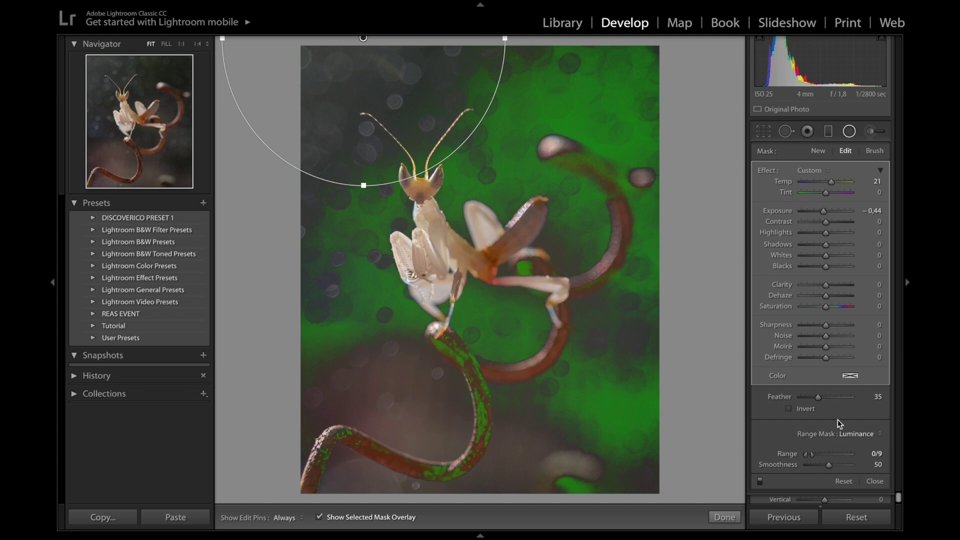
drag(821, 398, 826, 399)
Step: Cool the radial filter's area by setting Temp to −60 and Tint to −64
drag(834, 187, 812, 189)
key(Up)
key(Up)
key(Up)
key(Up)
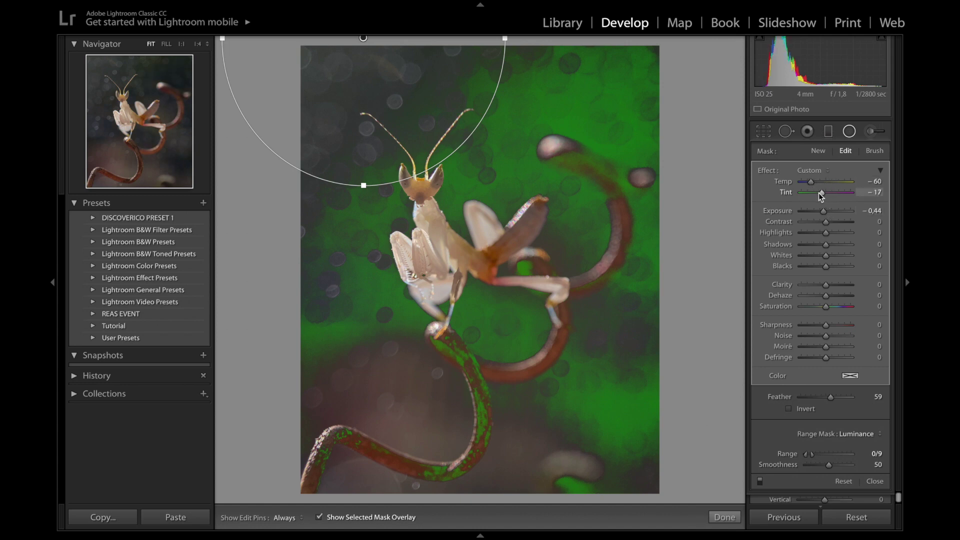
drag(818, 192, 809, 197)
key(Up)
key(Up)
key(Up)
key(Up)
key(Up)
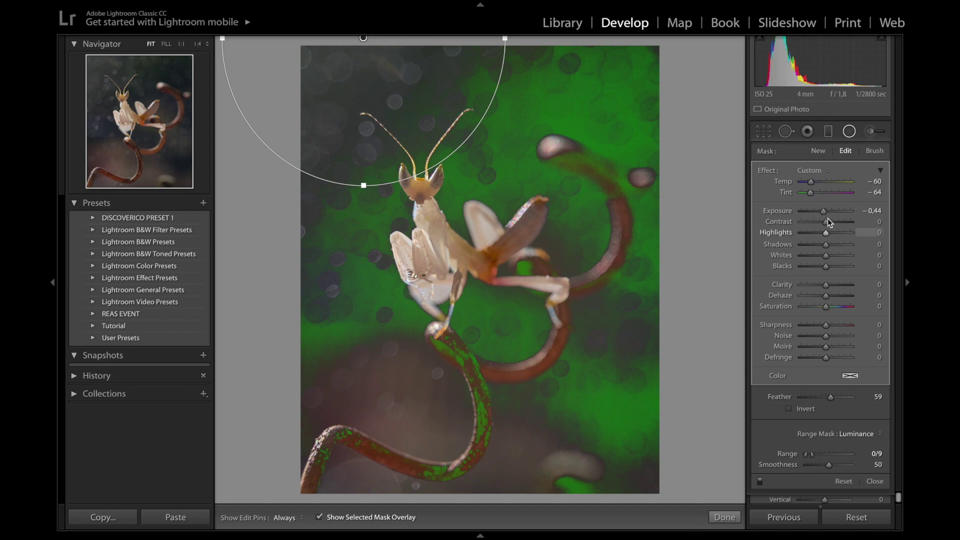
Step: Set the radial filter's Exposure to −0.26, Shadows to −16 and Blacks to −28
key(Up)
key(Up)
key(Up)
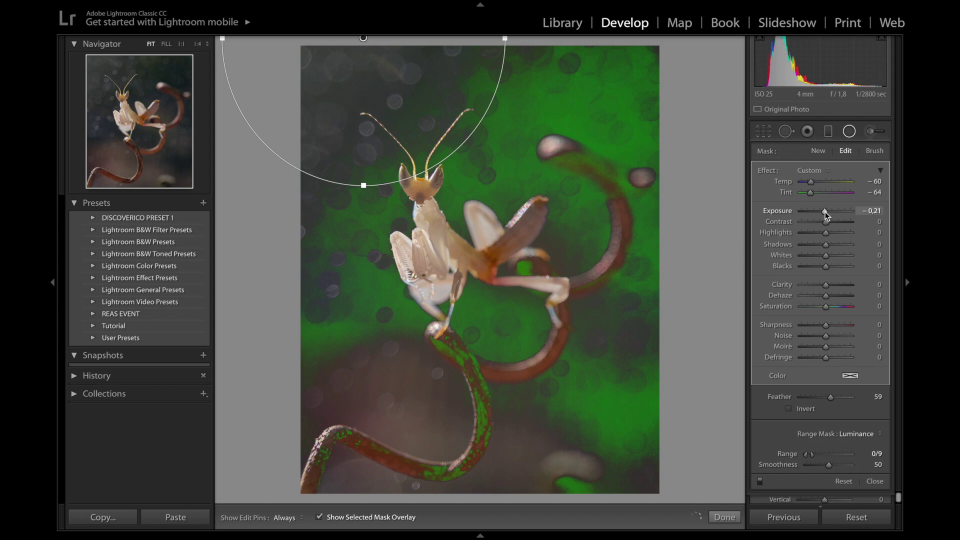
key(Down)
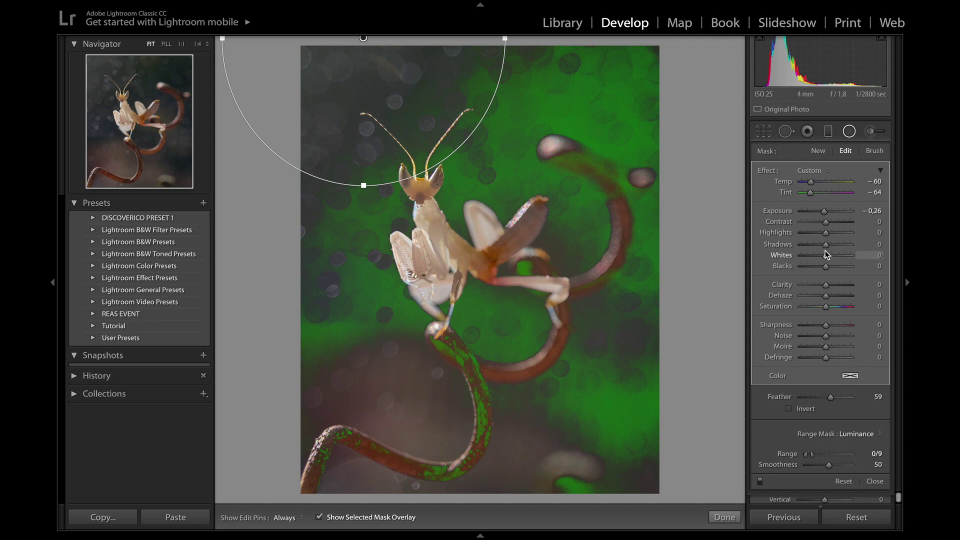
drag(826, 245, 821, 245)
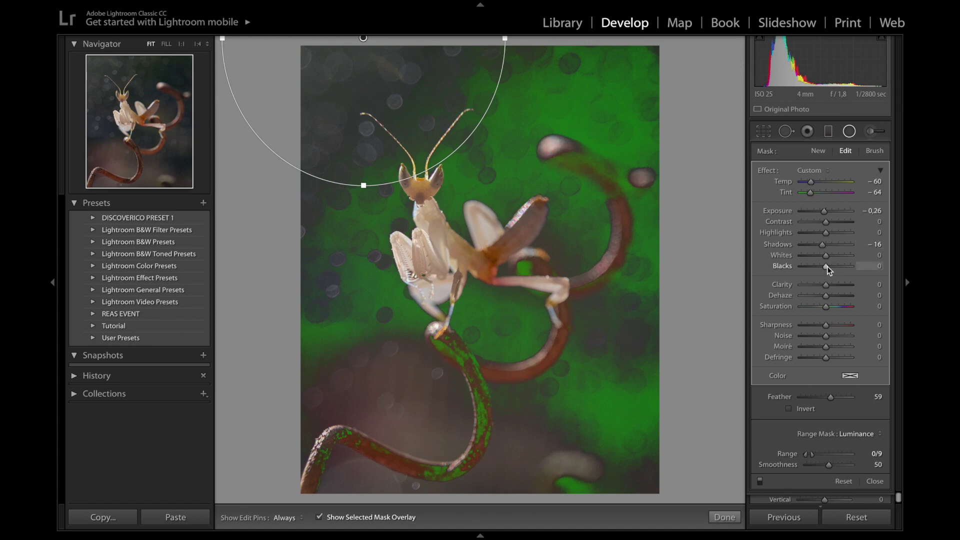
drag(825, 267, 821, 269)
Step: Duplicate the radial filter in place at the photo's upper-left edge
right_click(365, 40)
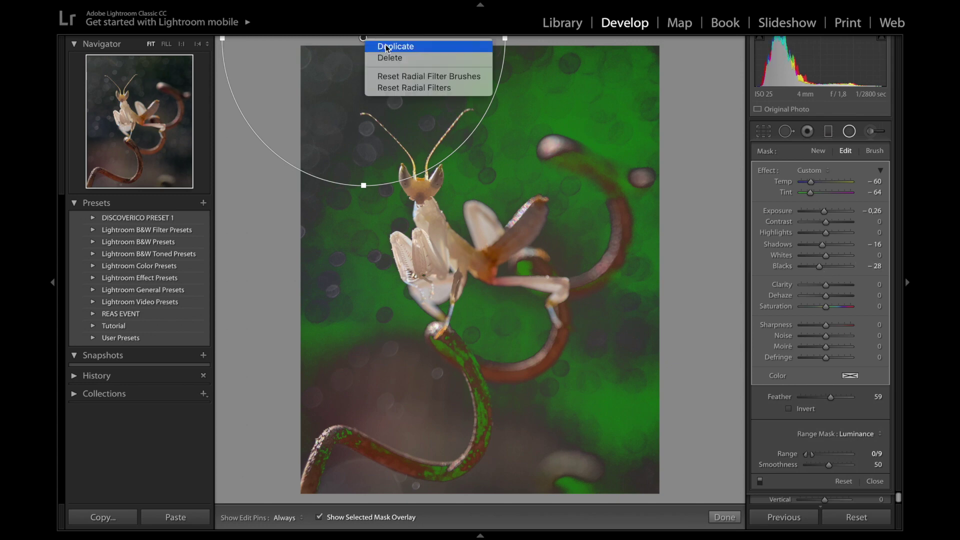
click(382, 44)
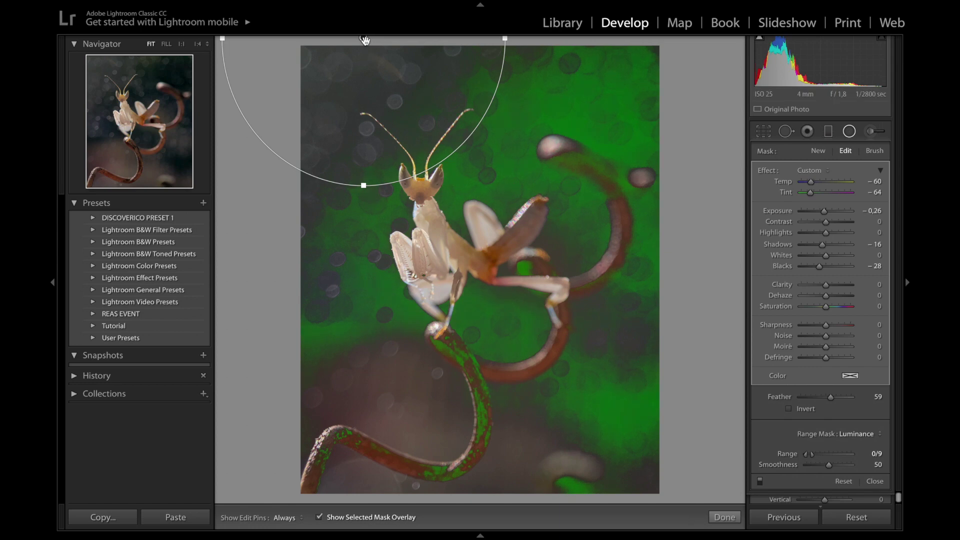
Step: Shift the duplicated radial filter slightly to the right and reset all its effect sliders to zero
drag(366, 41, 373, 42)
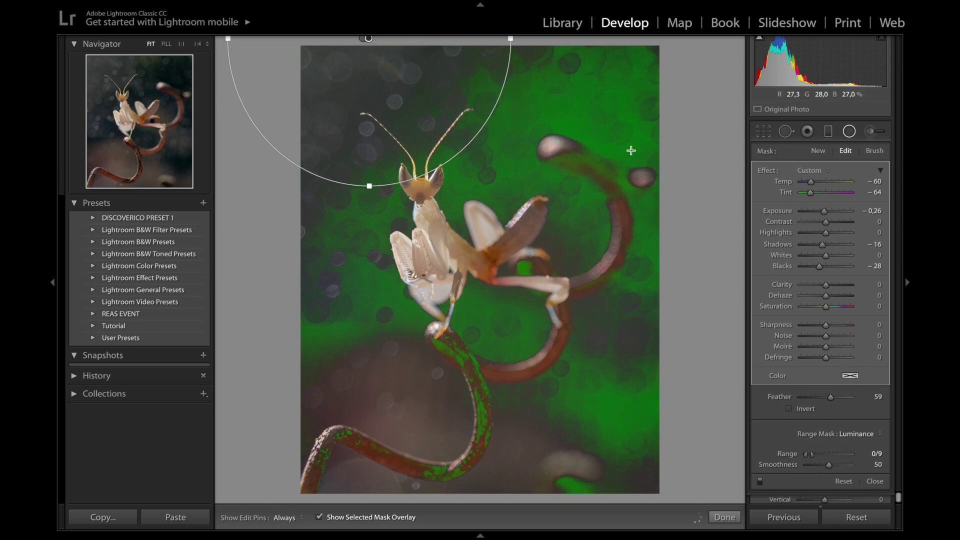
double_click(768, 173)
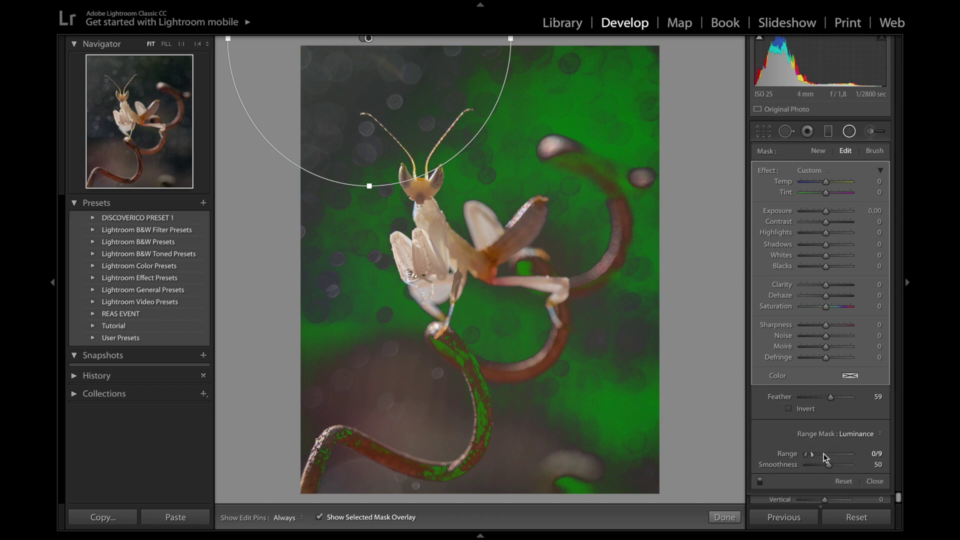
Step: Turn off the duplicate's range mask, invert the filter to affect the inside of its circle, and hide the mask overlay
click(858, 434)
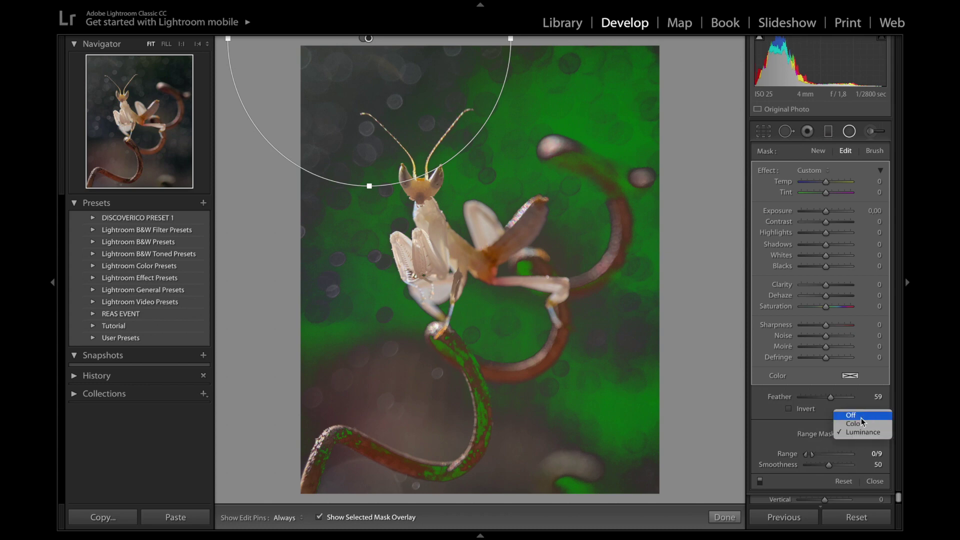
click(856, 415)
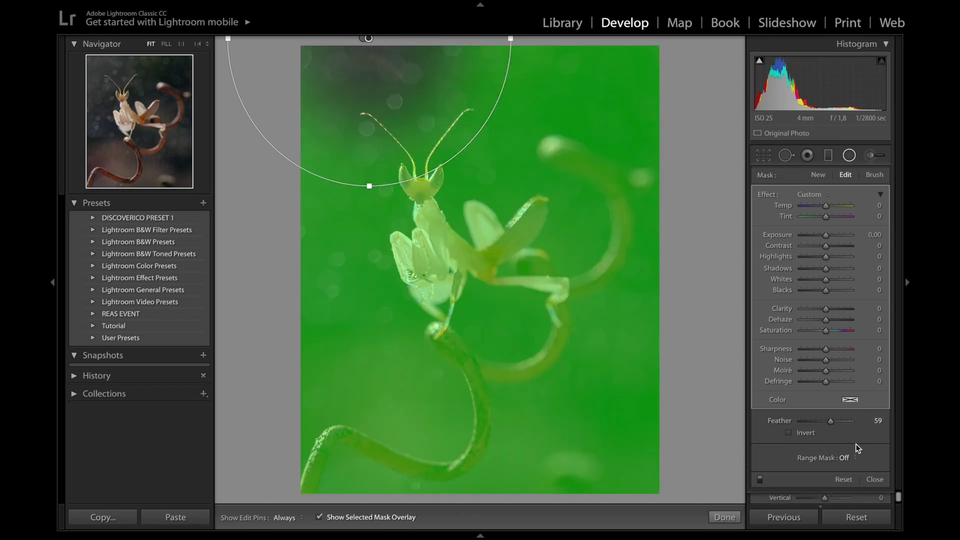
click(808, 432)
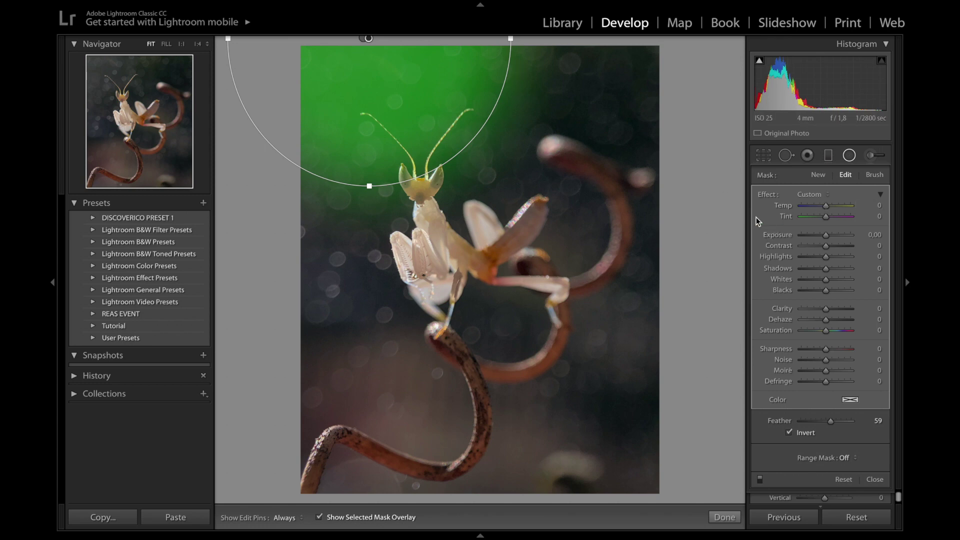
key(o)
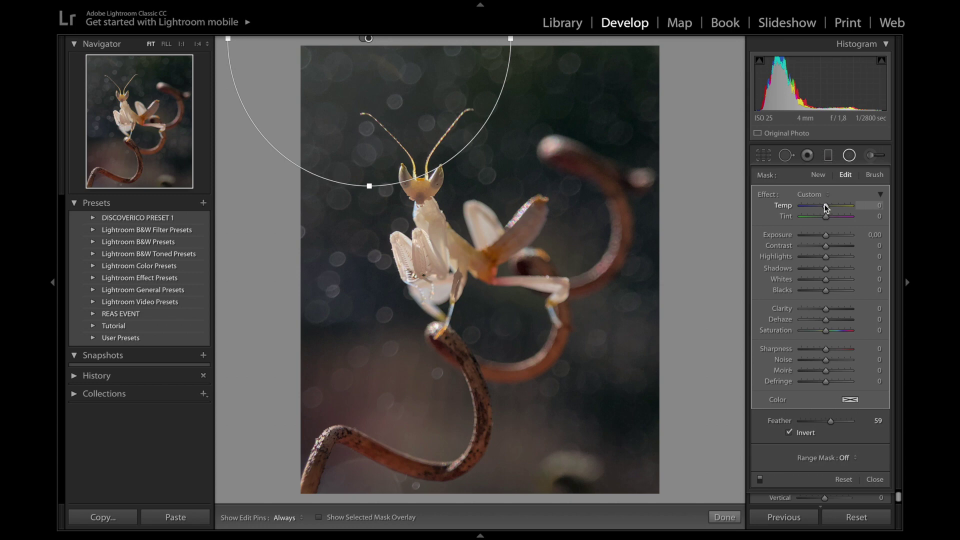
Step: Set the inverted radial filter's Temp to −57, Tint to −81, Exposure to 0.37, Whites to 39 and Dehaze to −12
drag(823, 206, 812, 209)
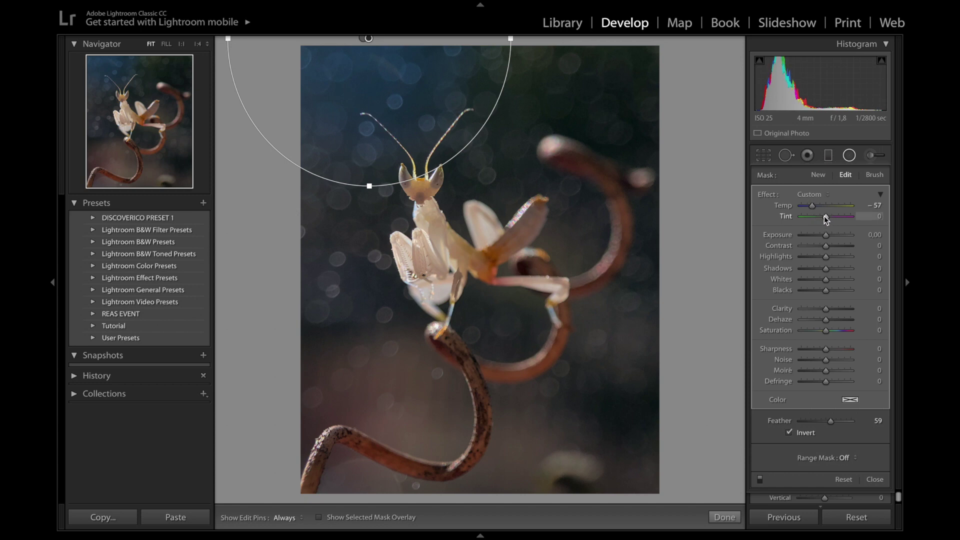
drag(821, 218, 829, 237)
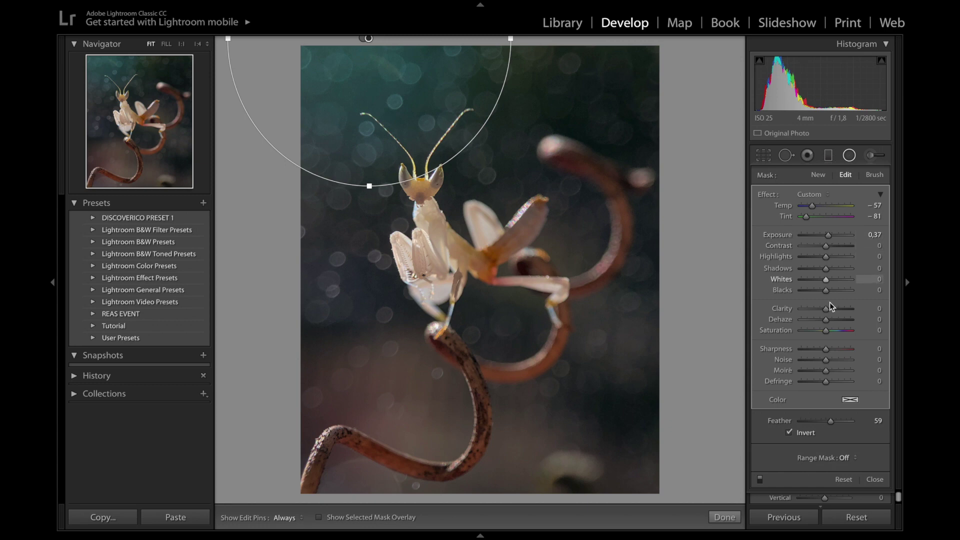
drag(829, 279, 838, 280)
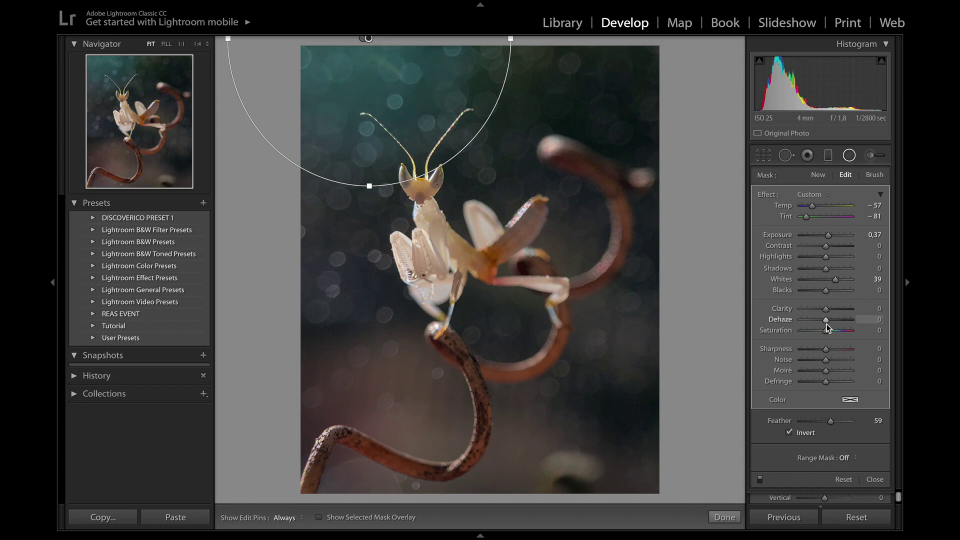
drag(826, 322, 823, 322)
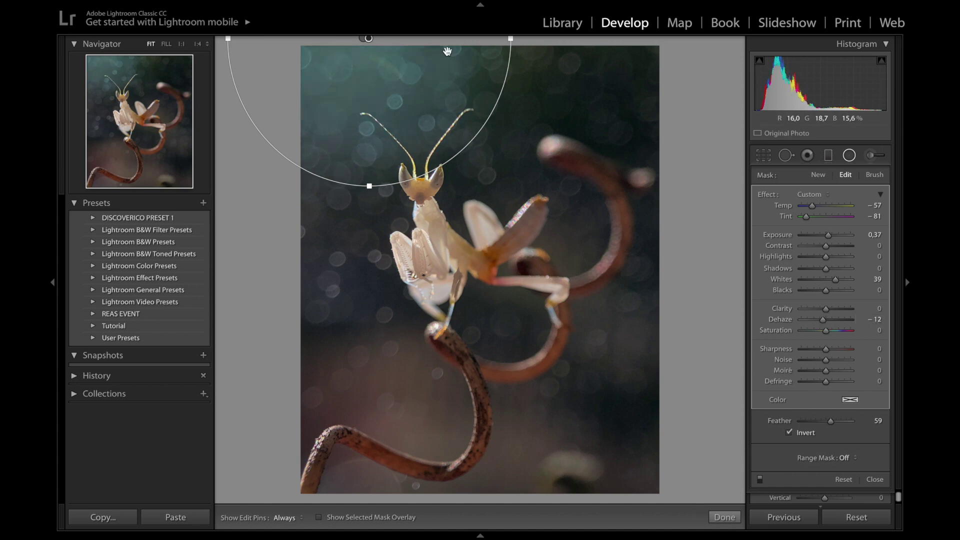
Step: Duplicate the original luminance-masked radial filter, move the copy slightly to the left and reset its effect sliders
click(361, 40)
mouse_move(361, 40)
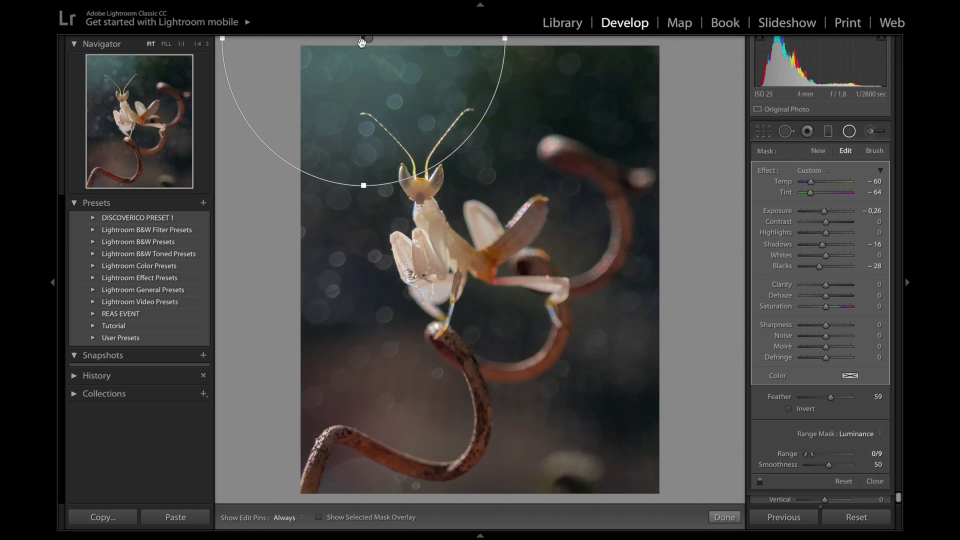
right_click(360, 40)
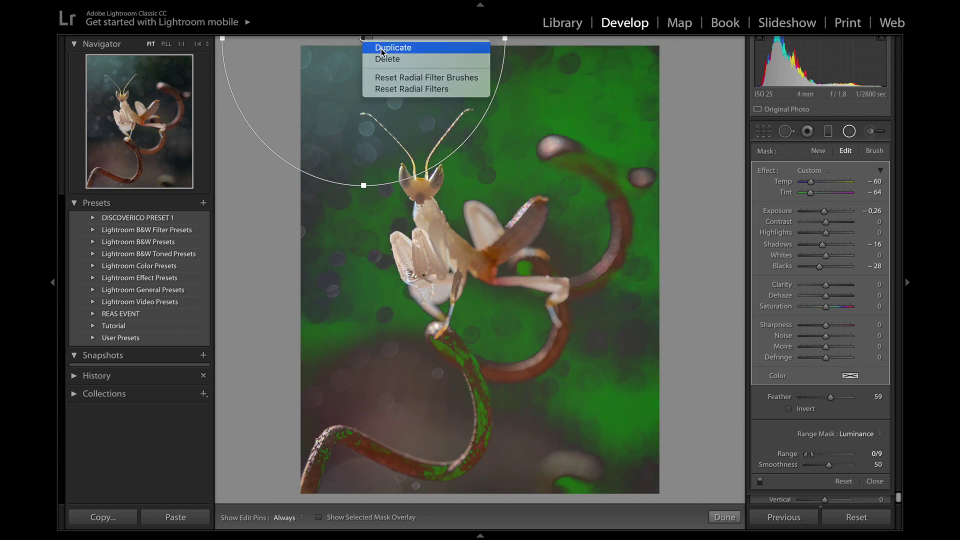
click(380, 50)
drag(364, 40, 354, 40)
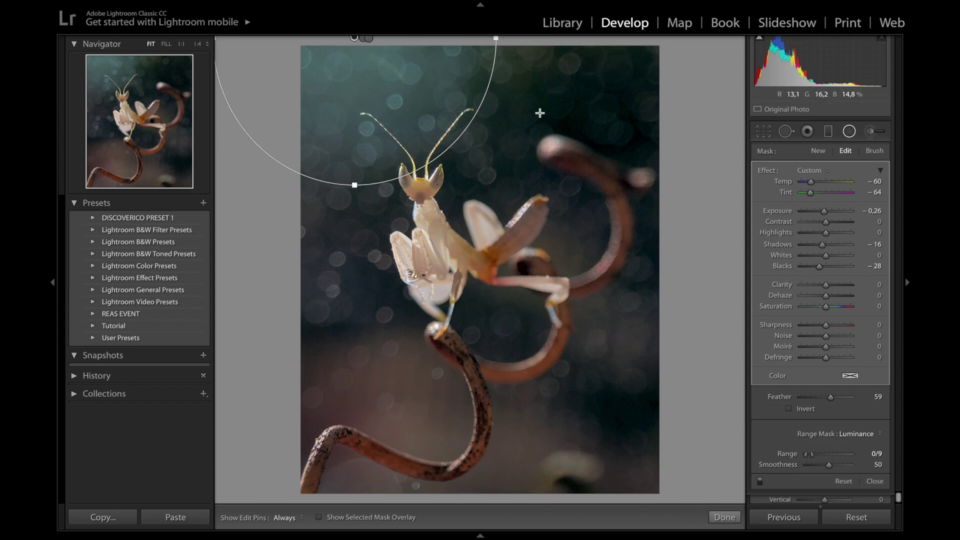
double_click(768, 172)
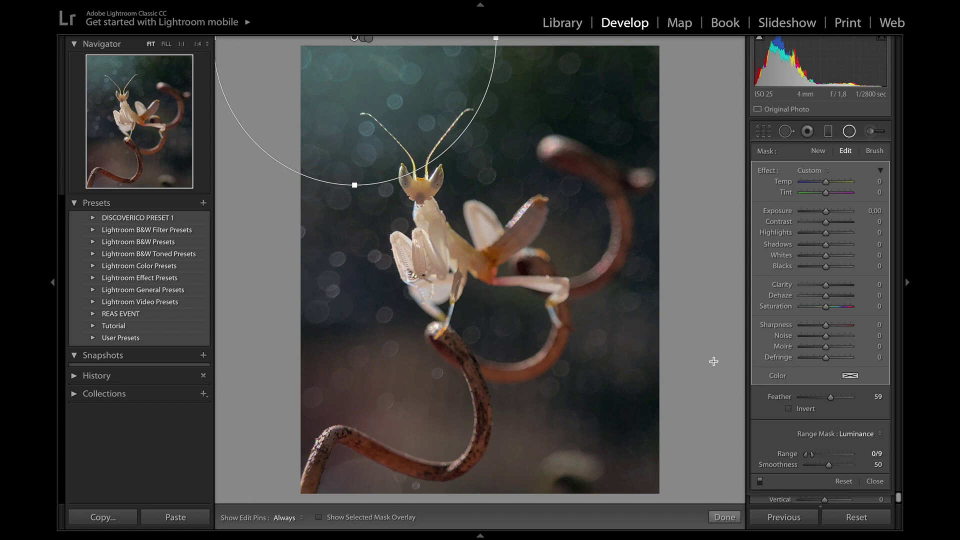
Step: Keep the new copy's range mask on Luminance and restrict its Range to 89/100
click(857, 435)
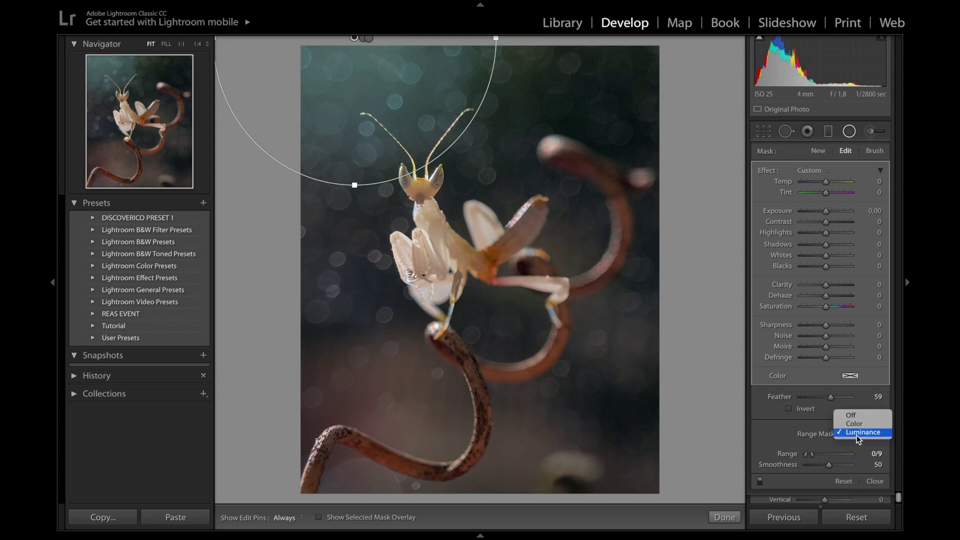
click(856, 435)
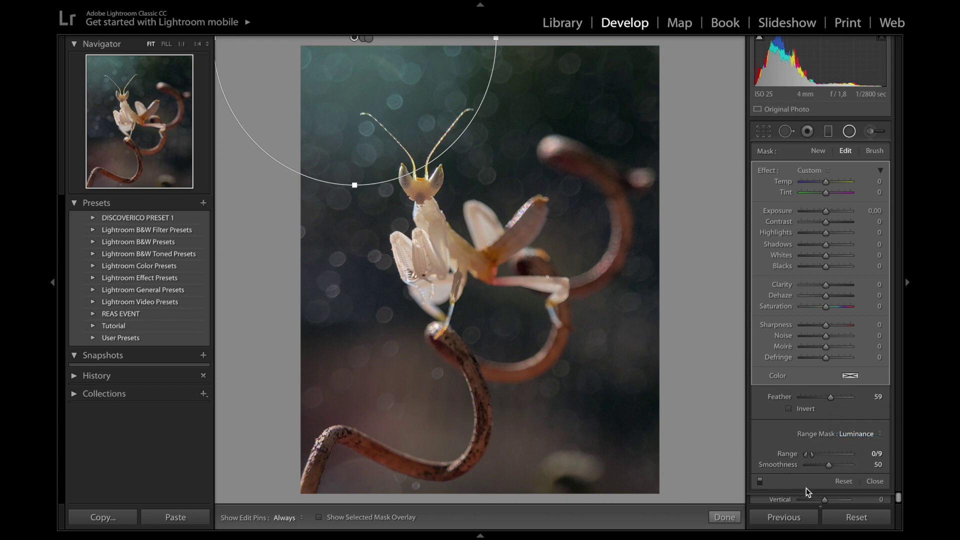
drag(811, 455, 847, 459)
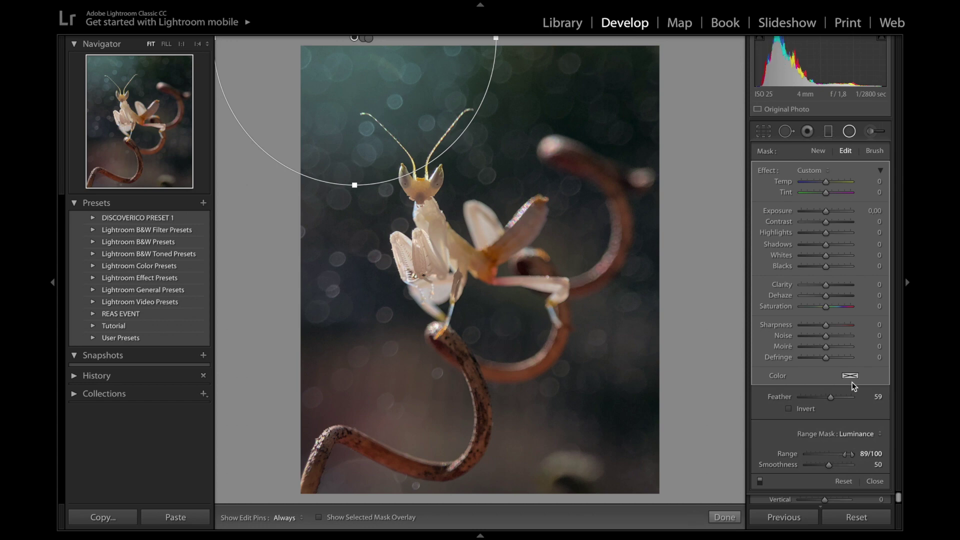
Step: Set the highlight-masked filter's Temp to −68, Tint to −63, Exposure to 0.54, Whites to −8, Clarity to 16 and Sharpness to 26
drag(825, 182, 832, 211)
drag(826, 254, 833, 286)
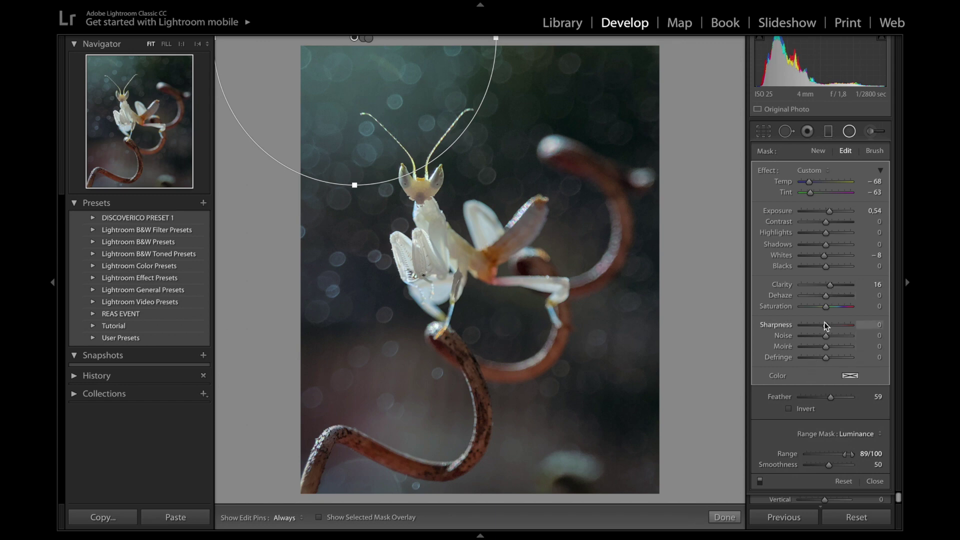
drag(826, 326, 832, 325)
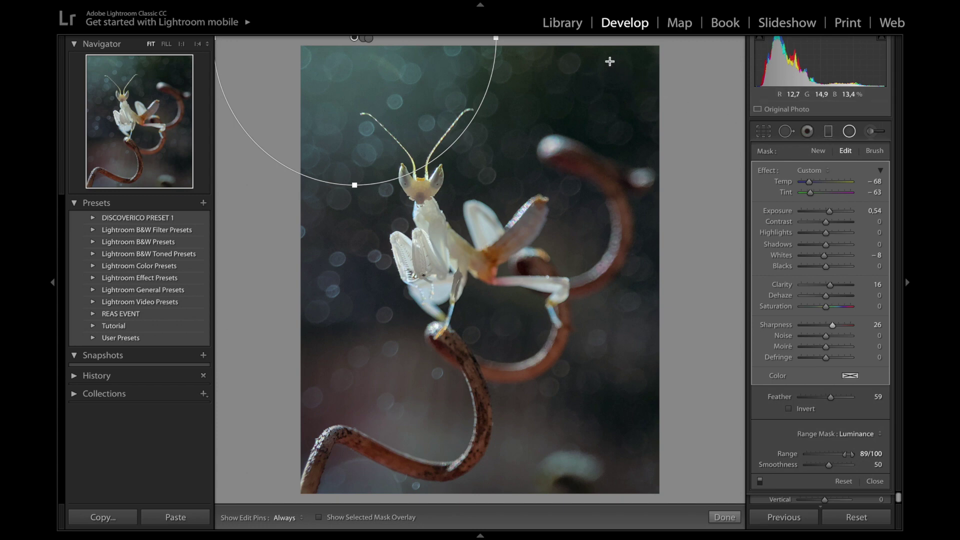
Step: Draw a large circular radial filter over the photo's upper-right corner and fine-tune its shape and position
drag(609, 60, 745, 184)
drag(495, 58, 472, 57)
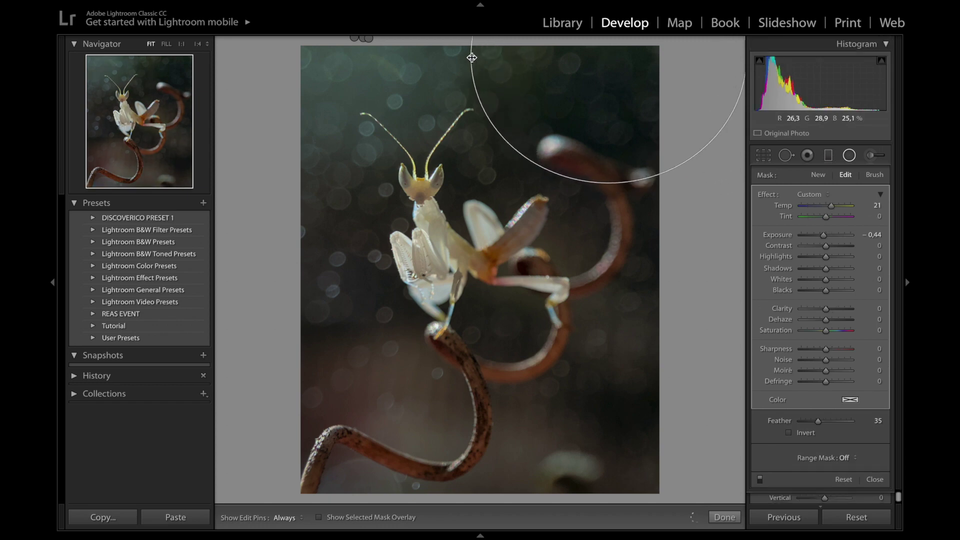
drag(608, 183, 609, 194)
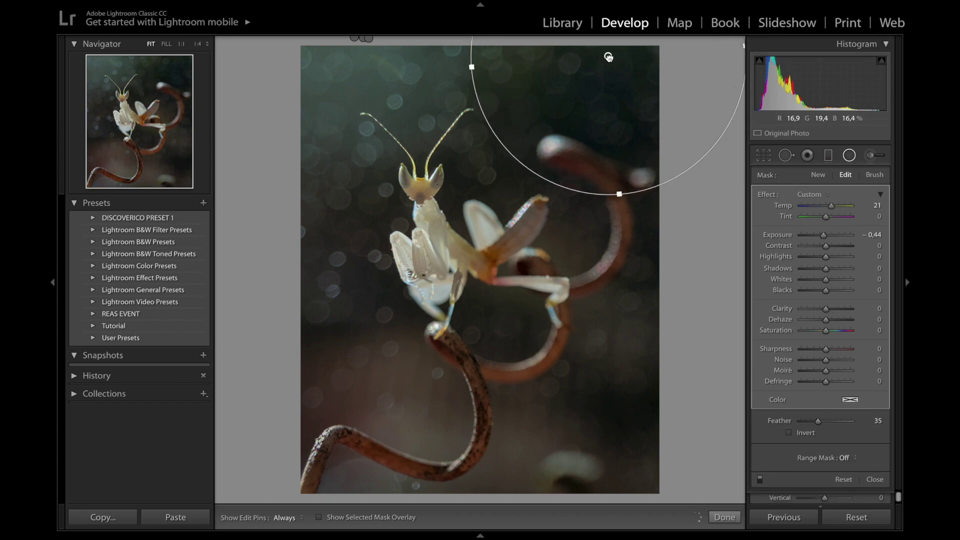
drag(609, 57, 590, 54)
Step: Invert the upper-right radial filter and set Temp −57, Tint −80, Exposure 0.25, Whites 40 and Dehaze −12, closing the radial filter tool
drag(831, 207, 812, 212)
click(789, 433)
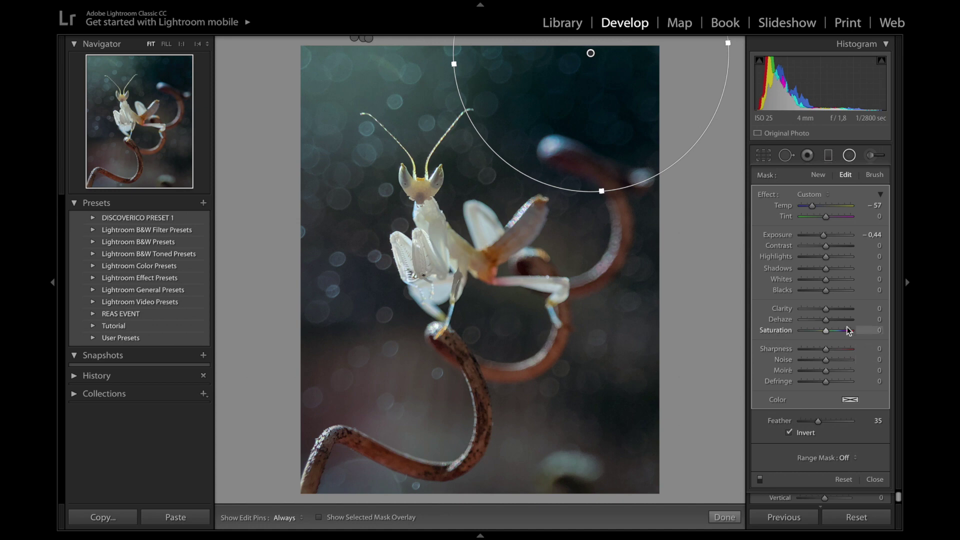
drag(825, 216, 829, 239)
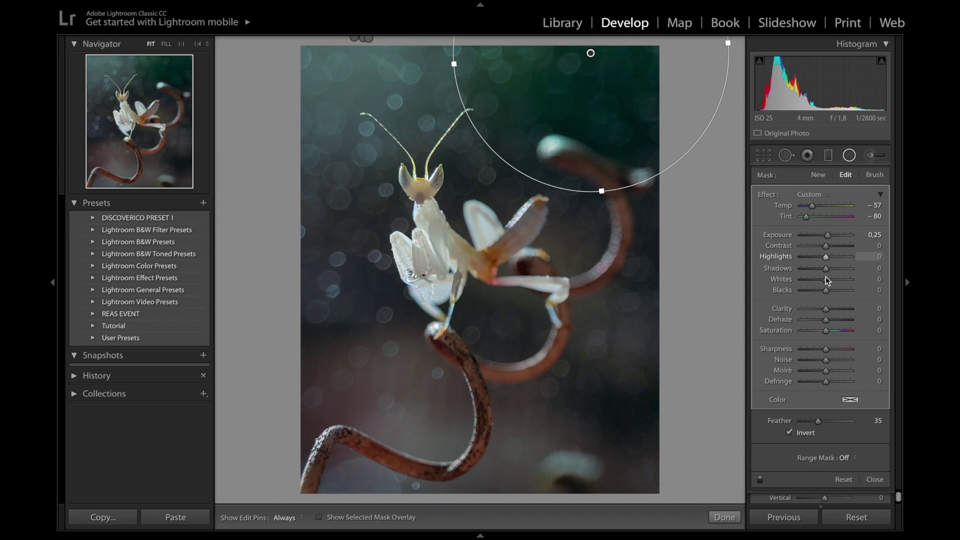
drag(826, 279, 835, 281)
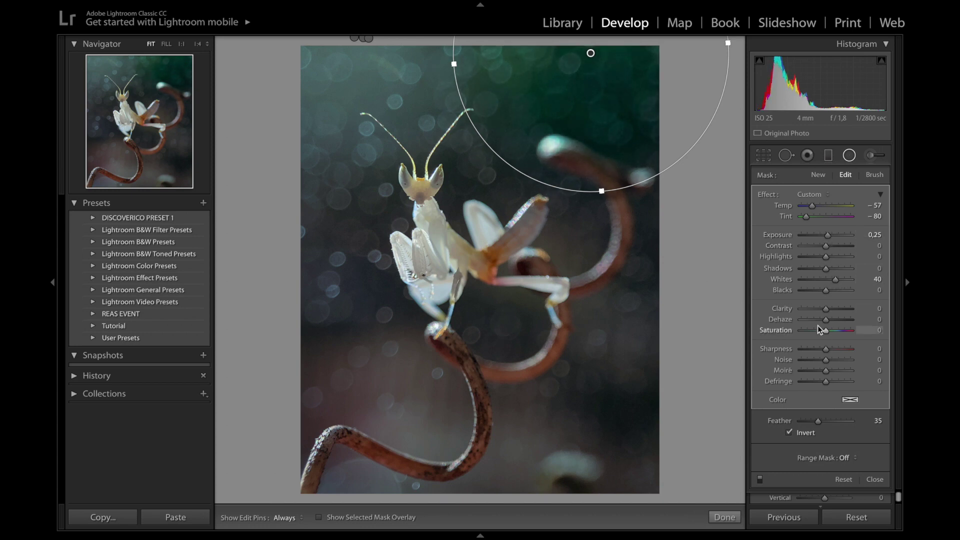
drag(826, 319, 823, 320)
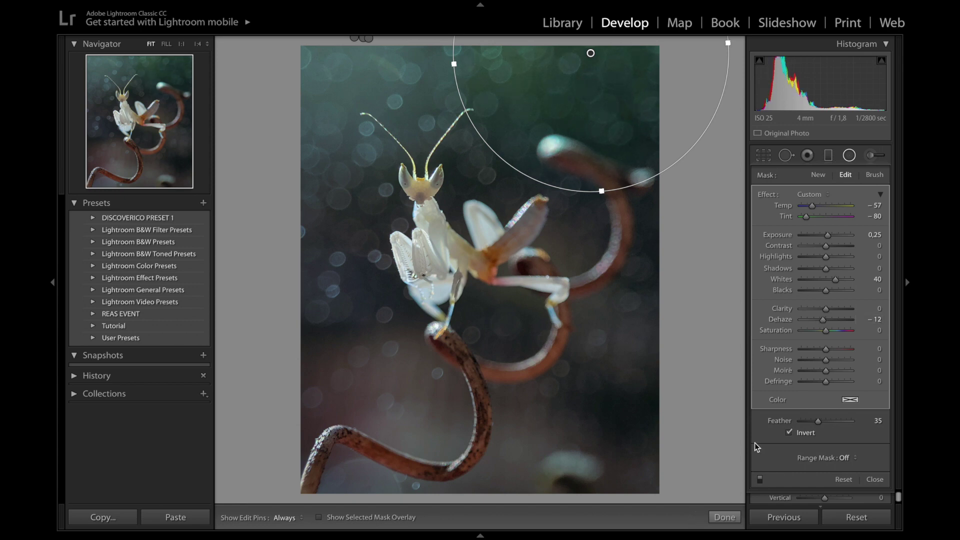
click(725, 517)
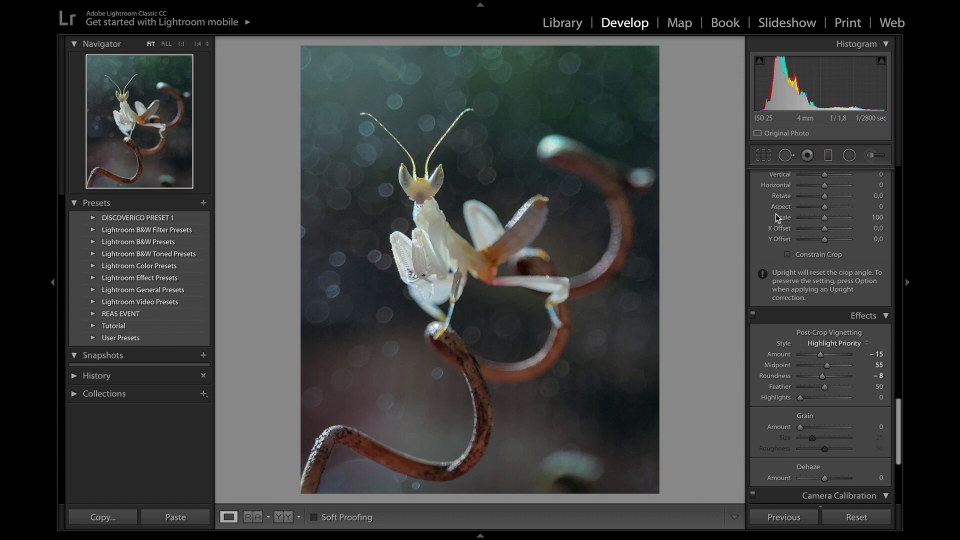
Step: Draw a diagonal graduated filter from the upper left fading toward the lower right, and adjust its spread, angle and centre on the mantis
click(829, 157)
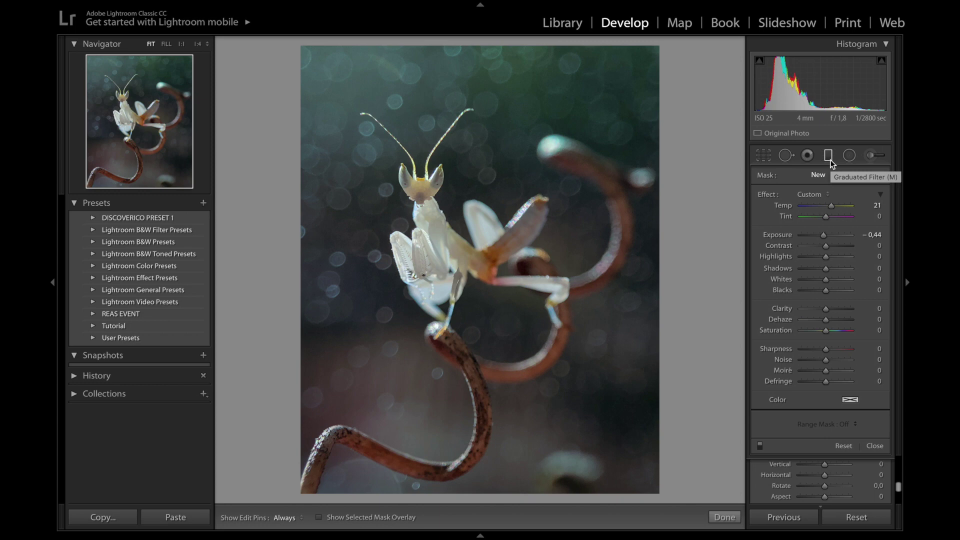
drag(452, 212, 604, 316)
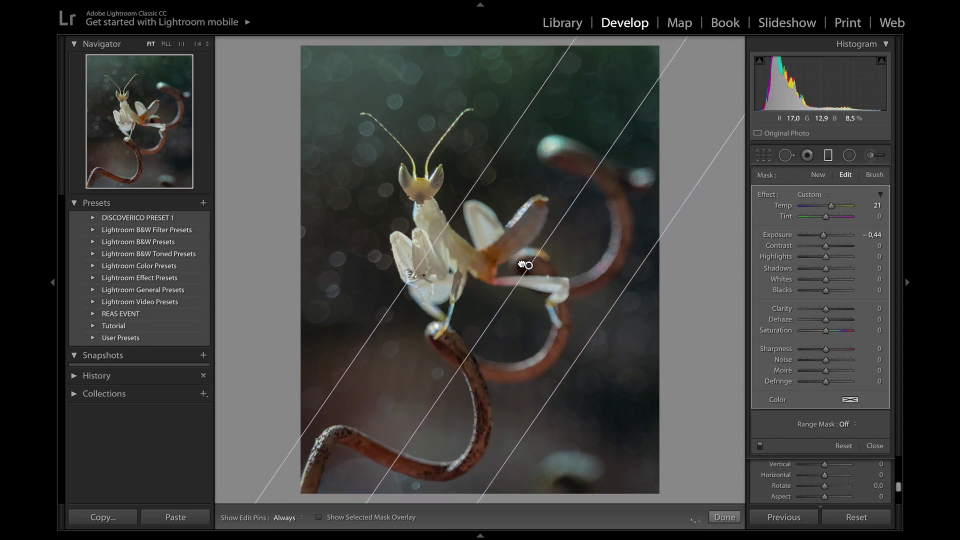
drag(524, 265, 513, 260)
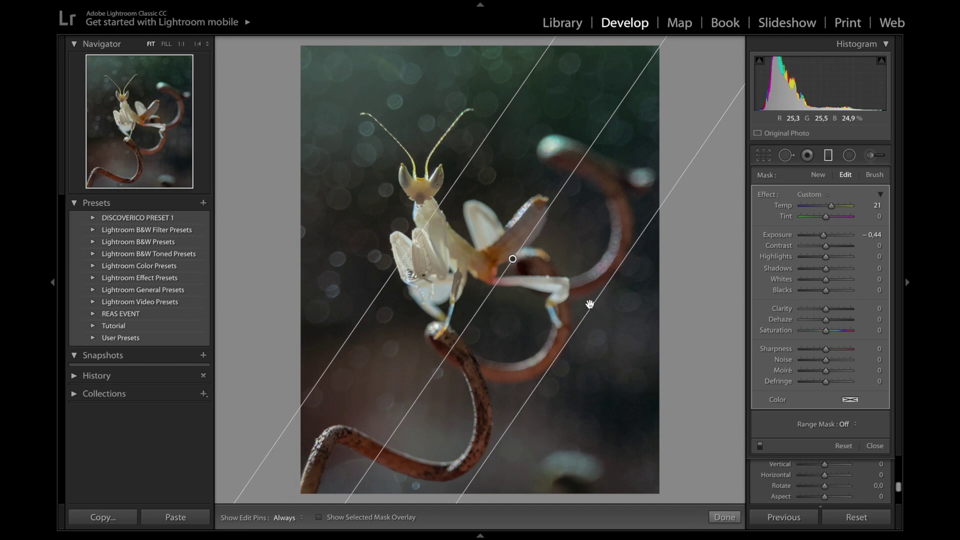
drag(591, 305, 628, 328)
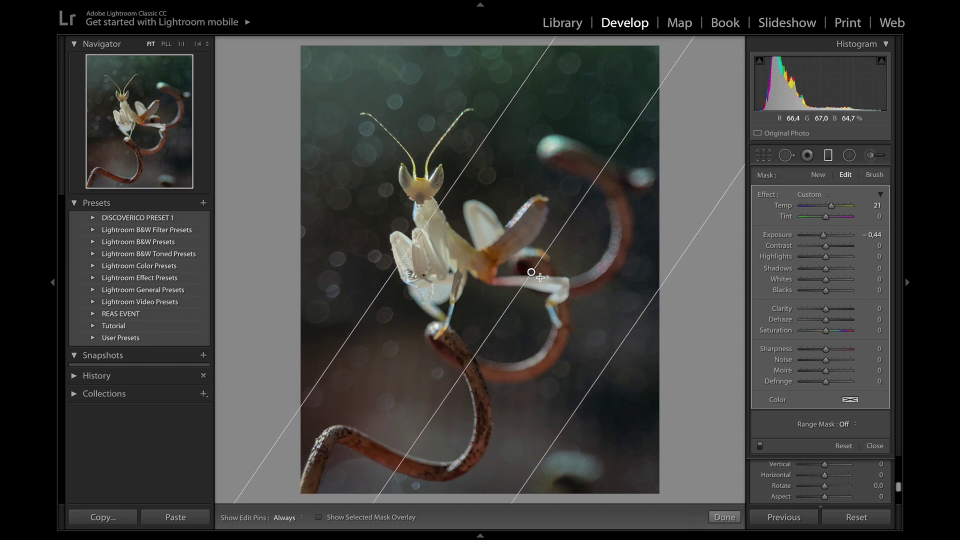
drag(531, 270, 510, 260)
drag(543, 207, 499, 250)
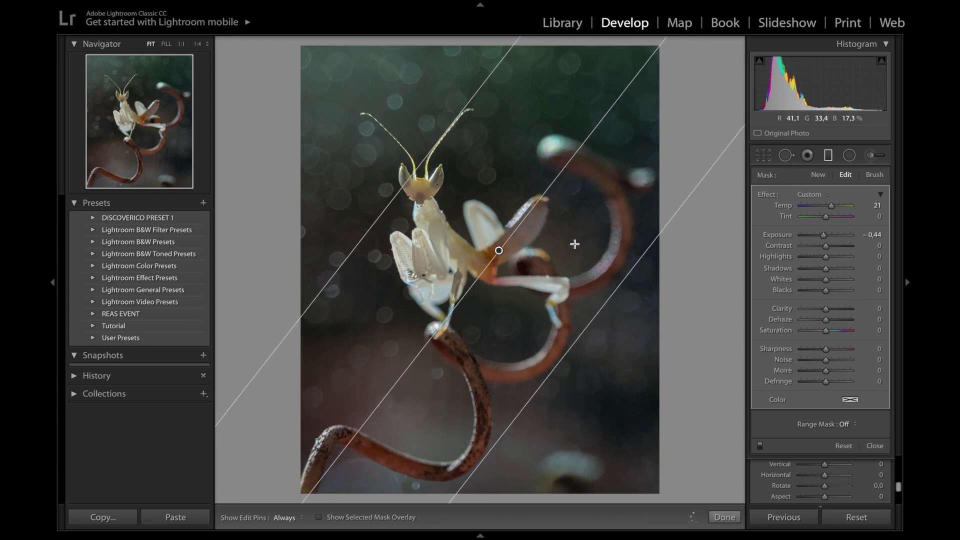
Step: Check the graduated filter's coverage with the mask overlay and set its range mask to Luminance
key(o)
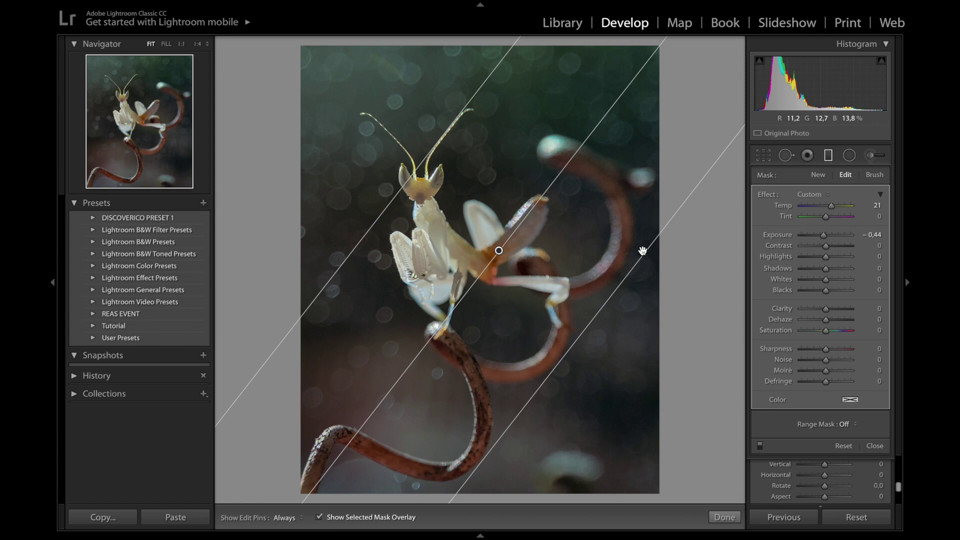
key(o)
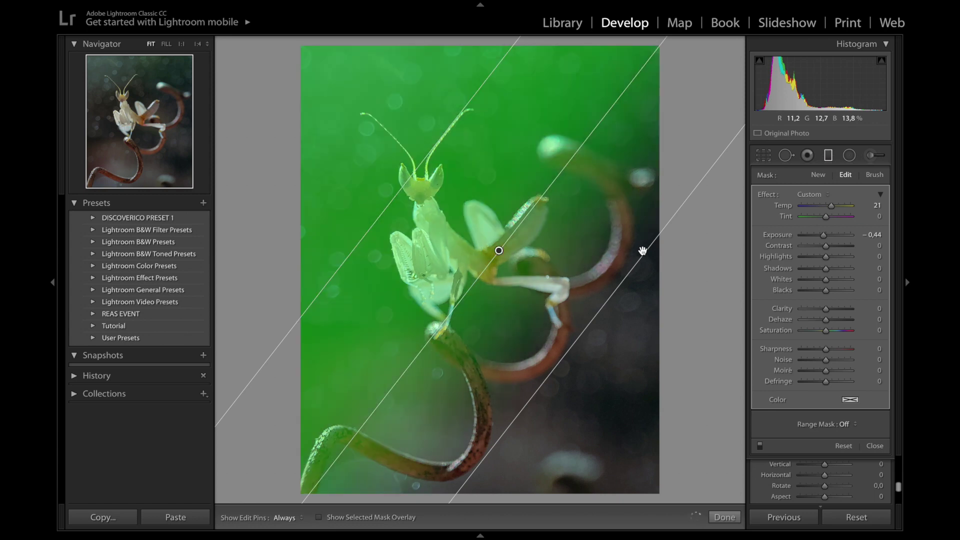
click(848, 422)
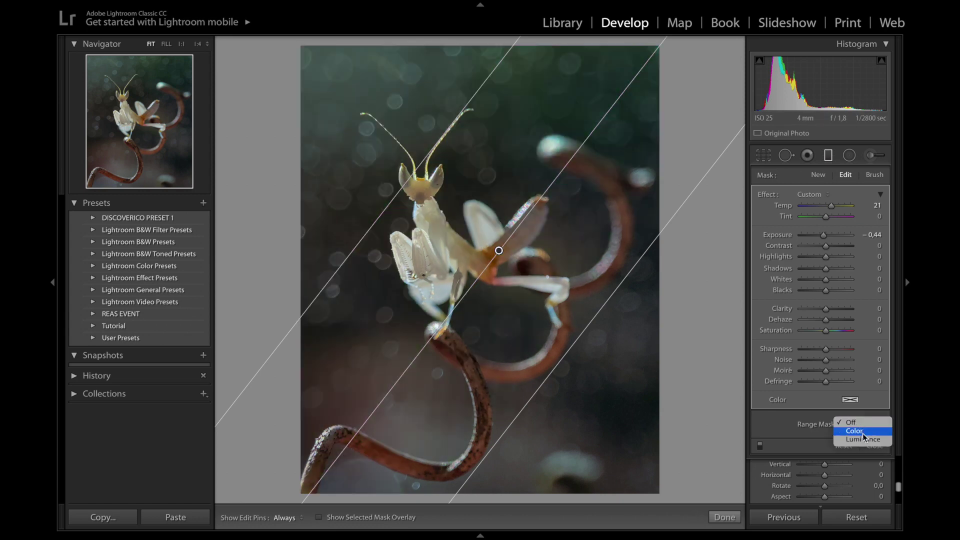
click(835, 443)
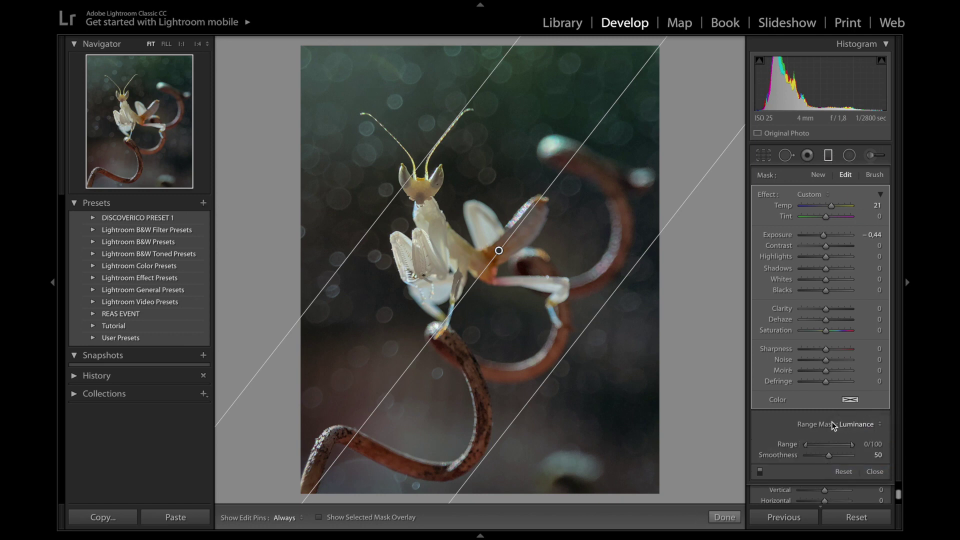
Step: Limit the graduated filter's luminance range to 5/61 using the mask overlay, and set Temp −79 and Tint 27
key(o)
drag(806, 444, 833, 449)
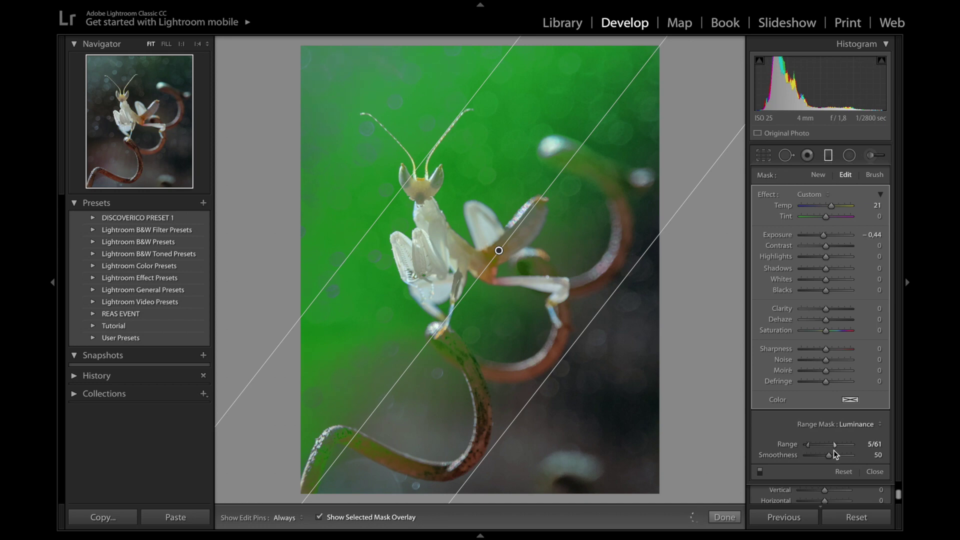
key(o)
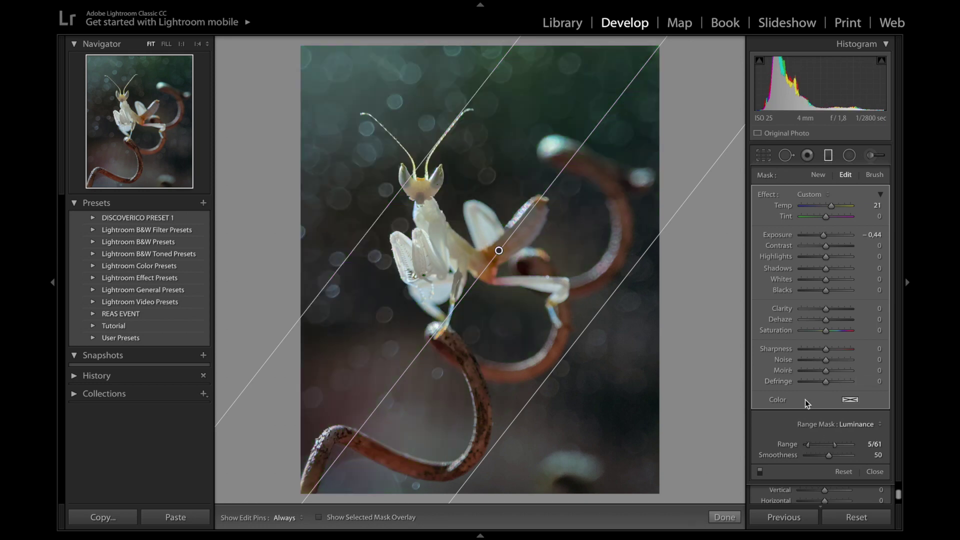
mouse_move(835, 208)
mouse_down()
mouse_move(807, 211)
mouse_move(832, 218)
mouse_up()
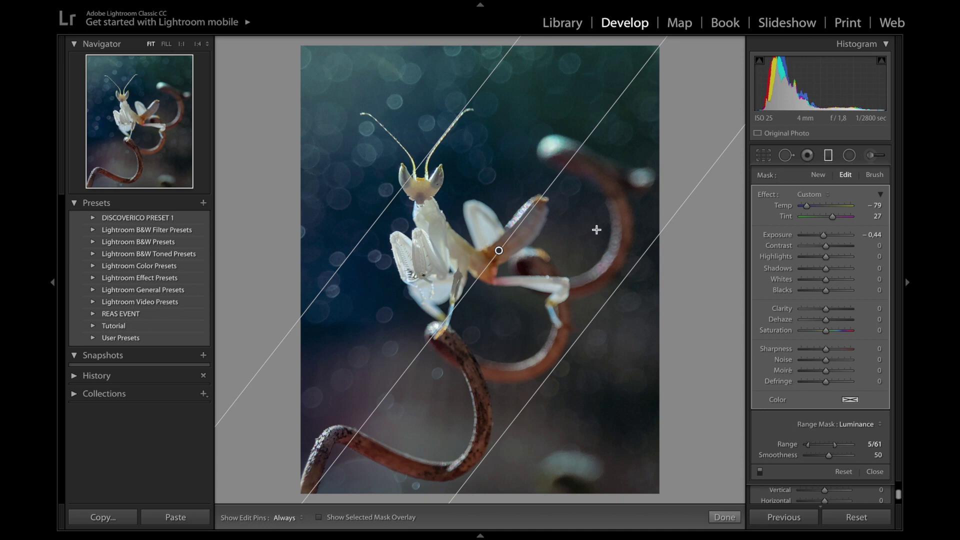
Step: Duplicate the graduated filter on the mantis and rotate the copy to cover the photo's lower-right side
right_click(499, 250)
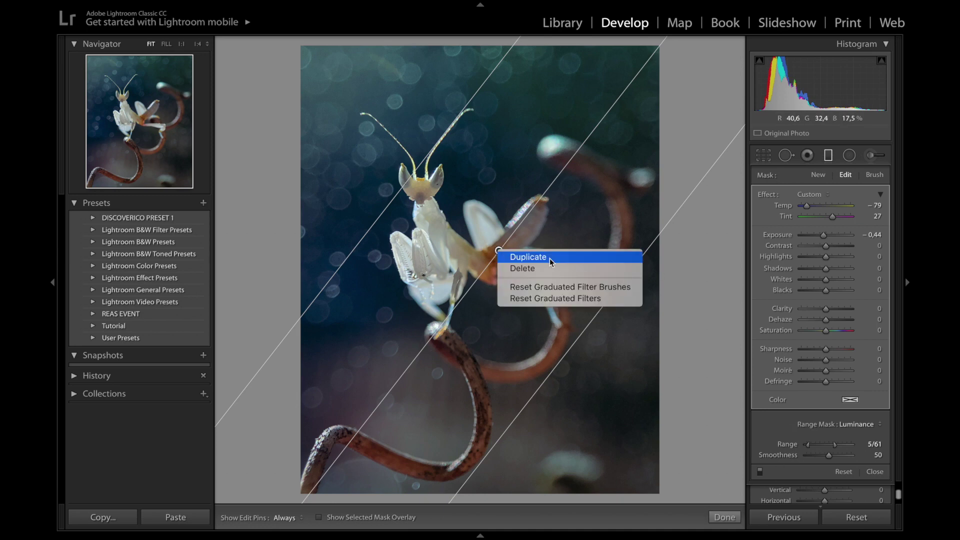
click(551, 262)
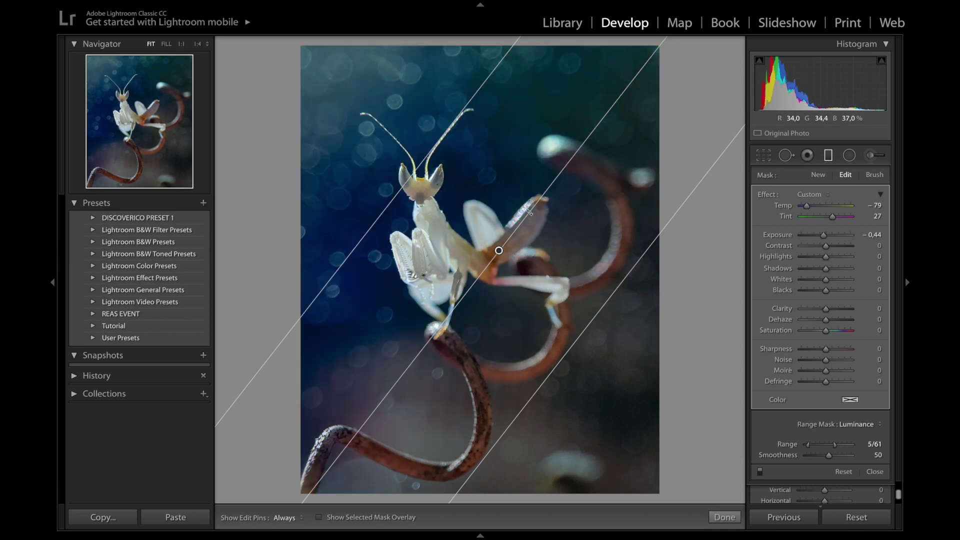
drag(529, 211, 473, 283)
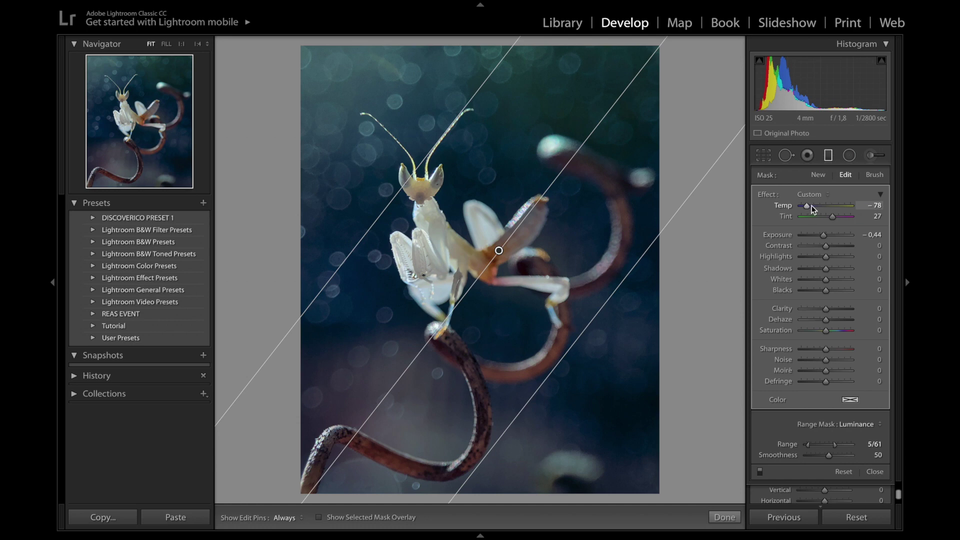
Step: Set the duplicated filter to Temp 80, Exposure 0.39, Contrast 27, Whites 14, Blacks −19 and Saturation 15
drag(812, 205, 834, 245)
drag(825, 279, 820, 292)
drag(822, 331, 825, 330)
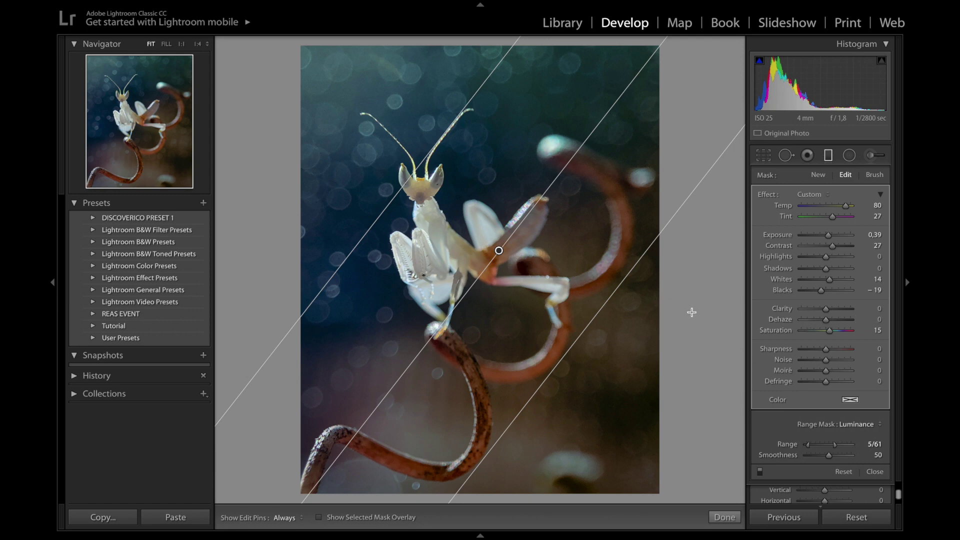
Step: Draw a new diagonal graduated filter over the photo's lower-left corner and limit it with a Luminance range mask of 0/17
drag(558, 414, 623, 297)
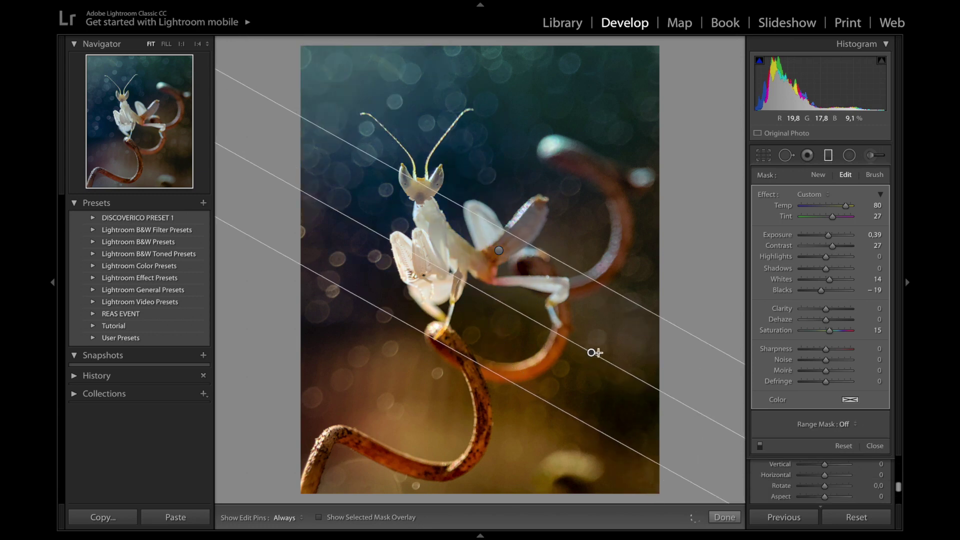
drag(591, 353, 383, 382)
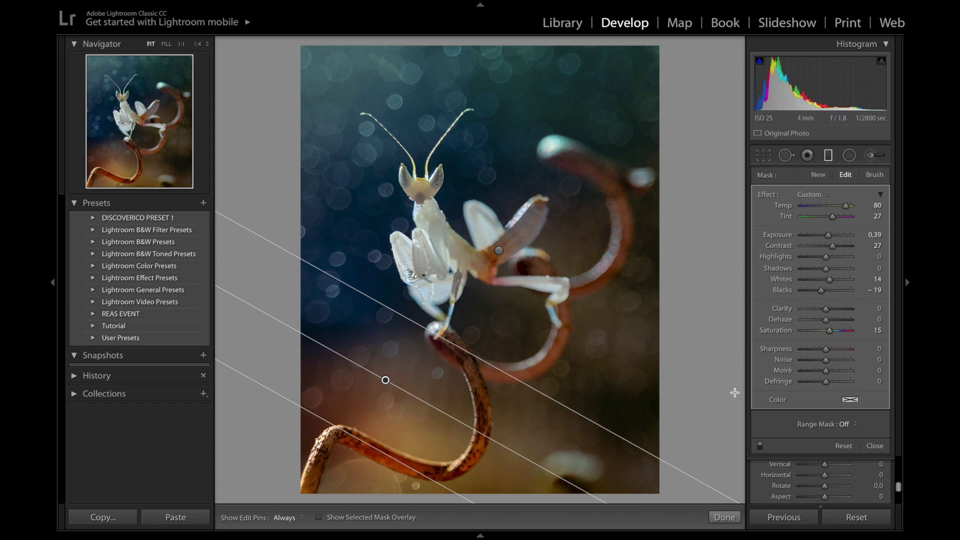
click(845, 424)
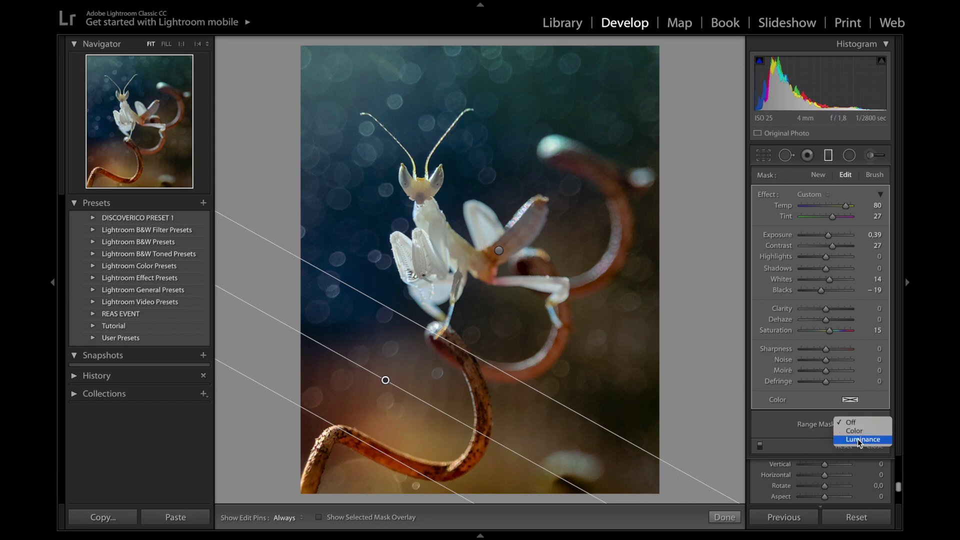
click(856, 439)
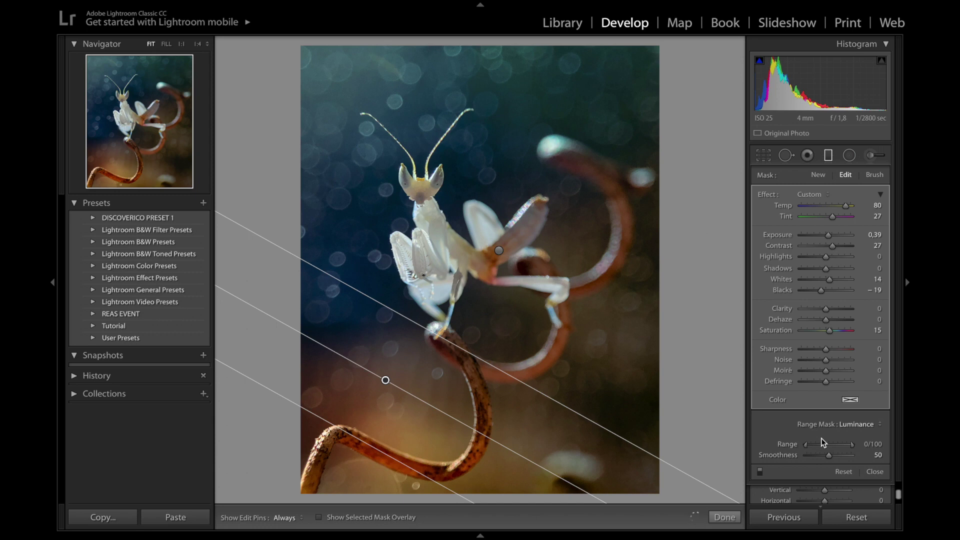
key(o)
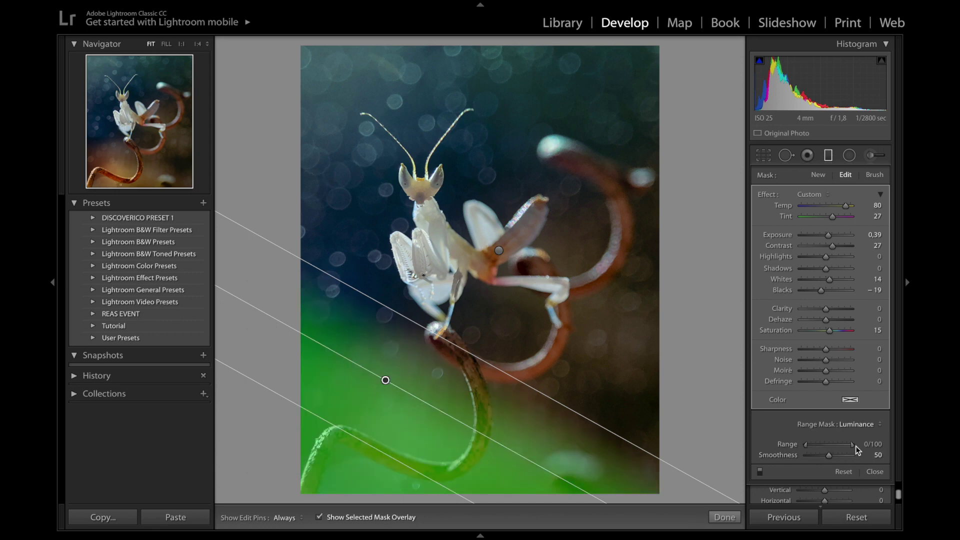
drag(851, 444, 814, 449)
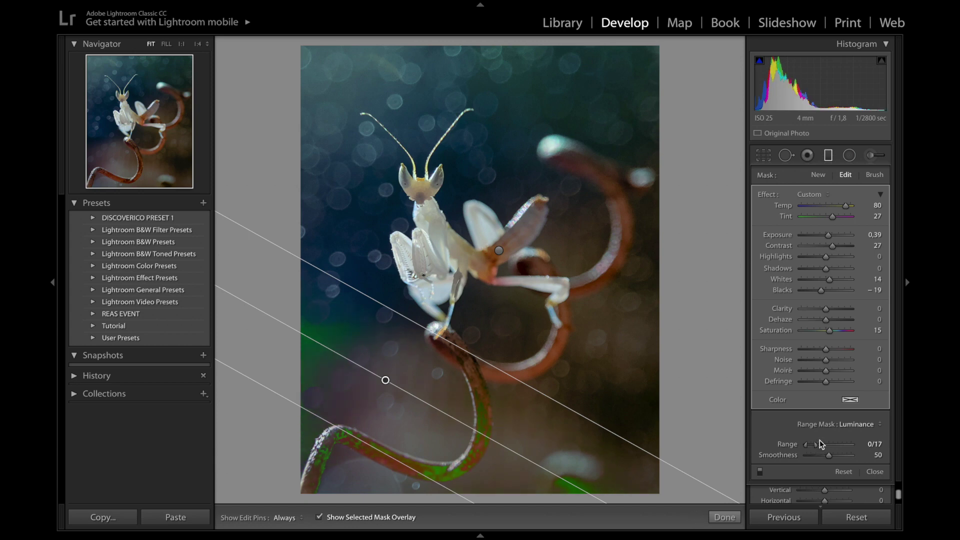
key(o)
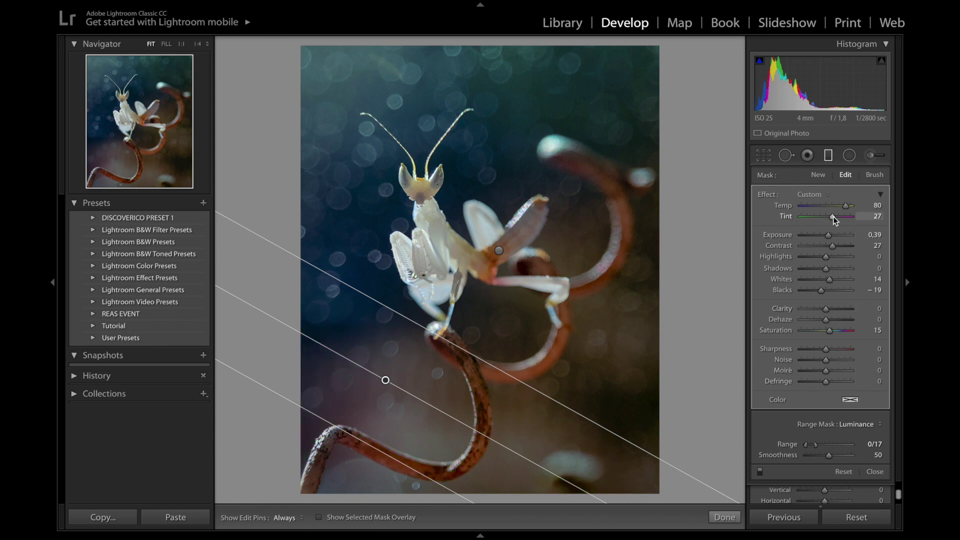
Step: Set the lower-left filter to Temp 20, Tint 0, Exposure −0.65, Contrast 0, Highlights 24, Whites 21, Blacks −13, Clarity −22 and Saturation 0
scroll(835, 209, down, 12)
double_click(832, 216)
drag(827, 235, 822, 236)
double_click(833, 243)
scroll(829, 257, up, 8)
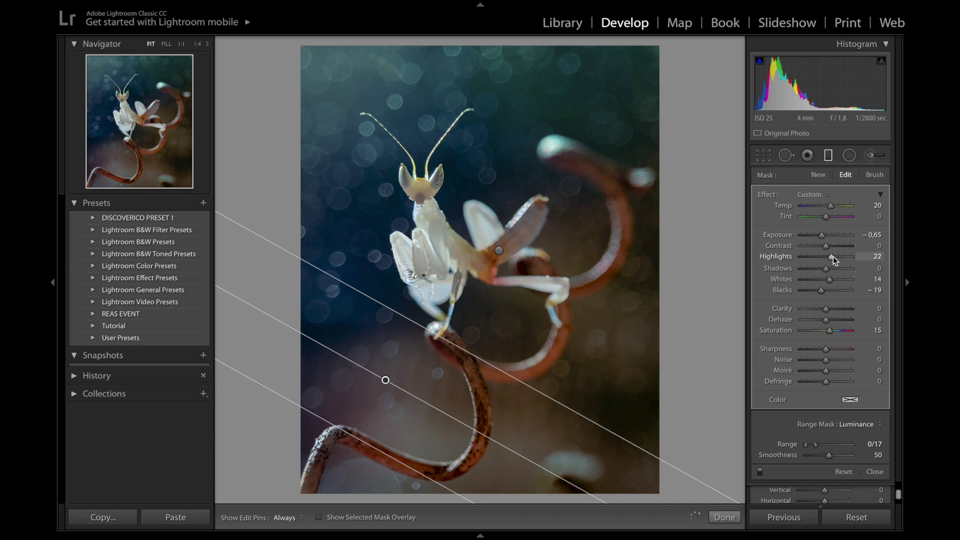
scroll(830, 280, up, 7)
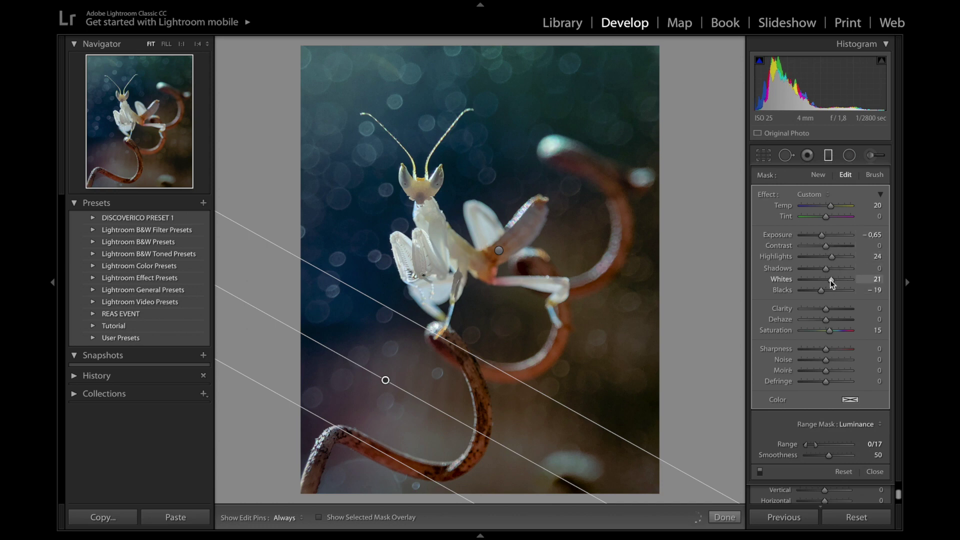
scroll(821, 290, up, 6)
double_click(828, 330)
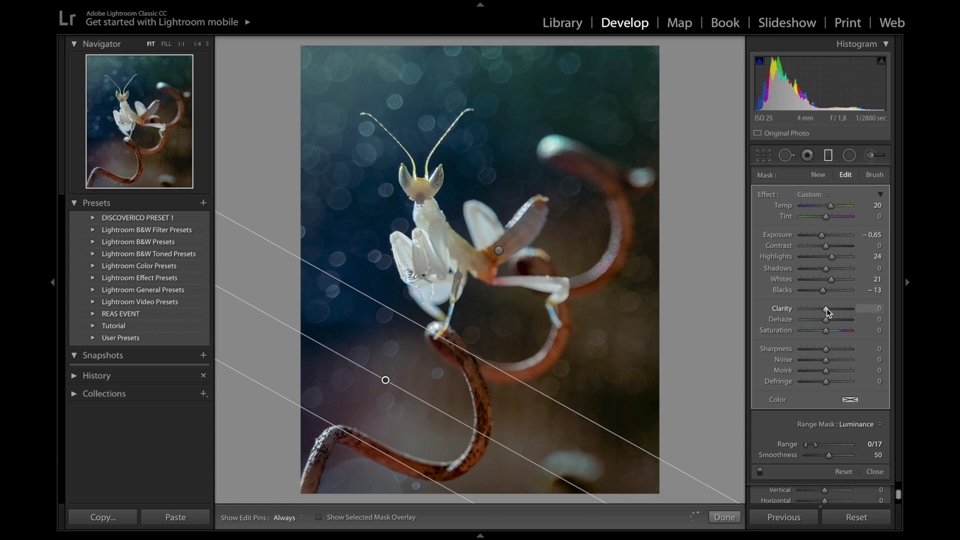
scroll(824, 309, down, 4)
scroll(822, 310, down, 6)
Step: Duplicate the lower-left filter, move and rotate the copy over the photo's lower-right corner using the mask overlay, and finish graduated filter editing
right_click(389, 381)
click(409, 386)
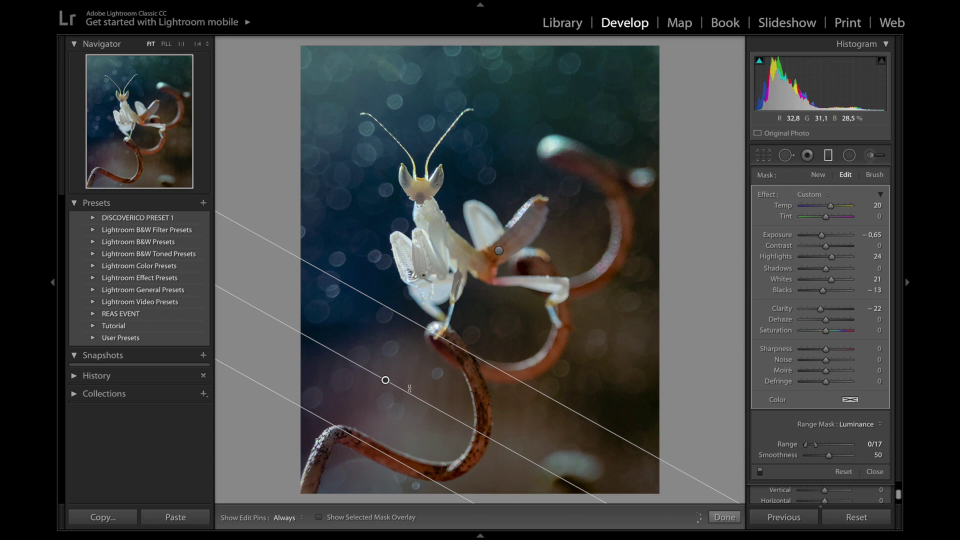
drag(397, 387, 558, 383)
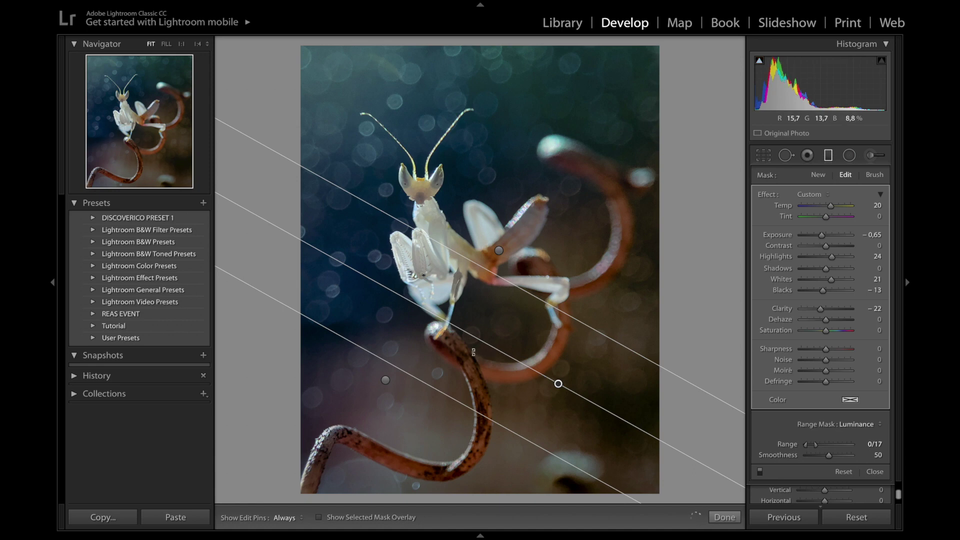
drag(474, 352, 480, 434)
key(o)
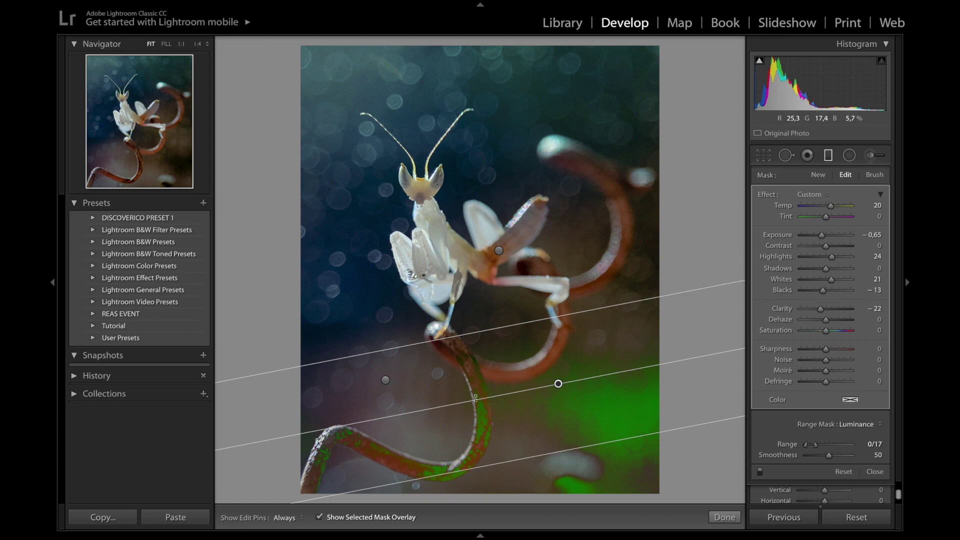
drag(471, 402, 468, 405)
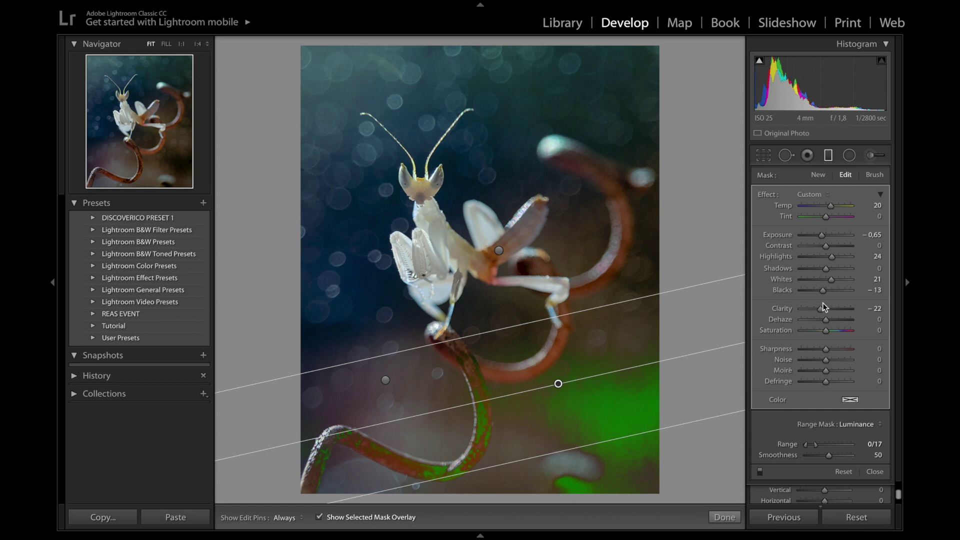
click(722, 516)
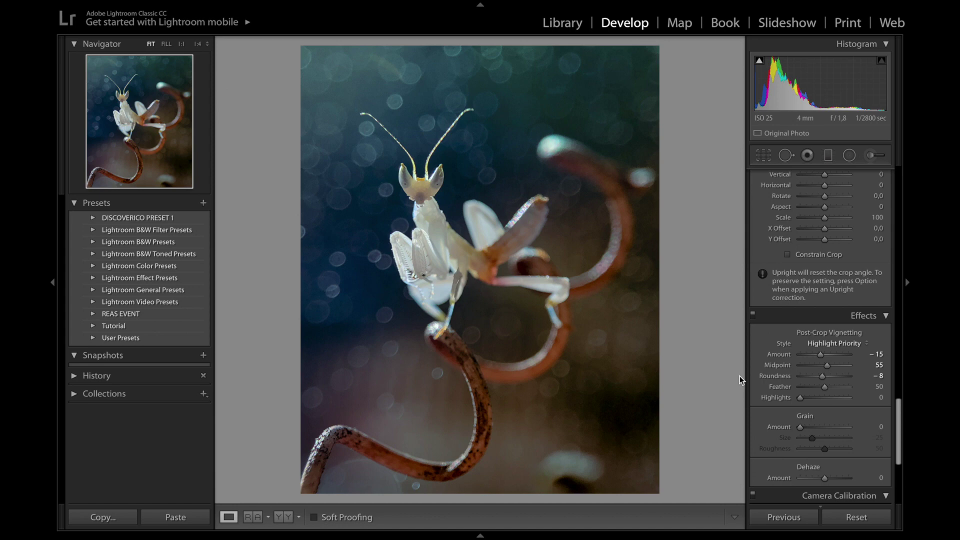
Step: Compare the original and edited mantis photo side by side and return to the single view
key(y)
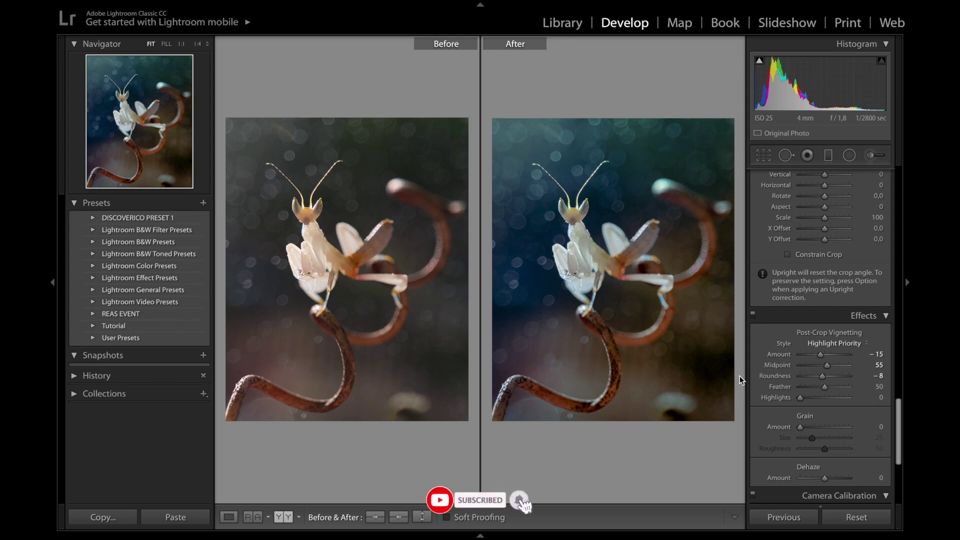
key(y)
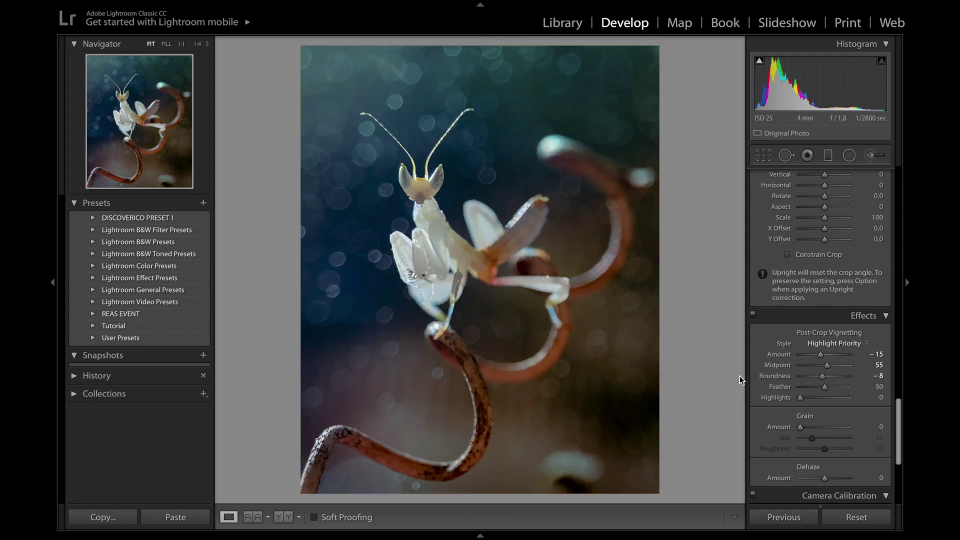